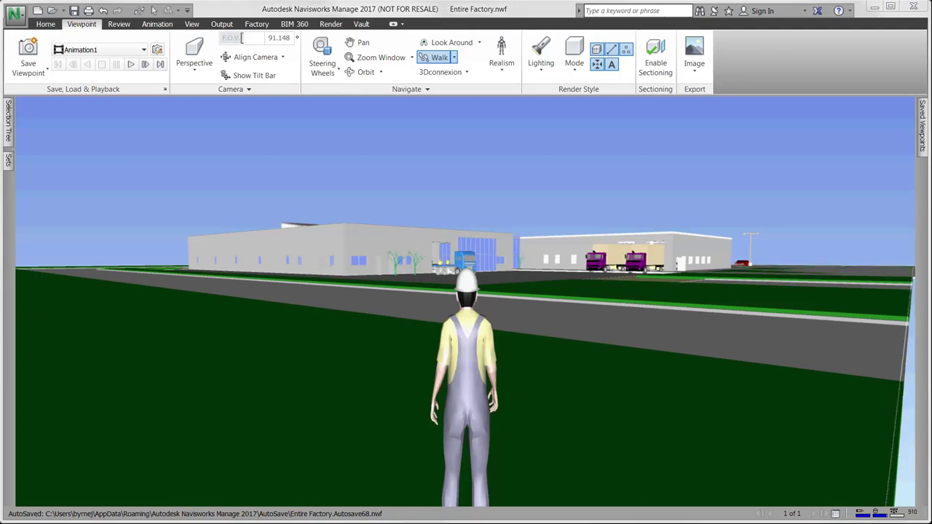
Walk the avatar from the road across the factory yard to the doorway beside the purple trucks.
{"action": "key", "text": "Up"}
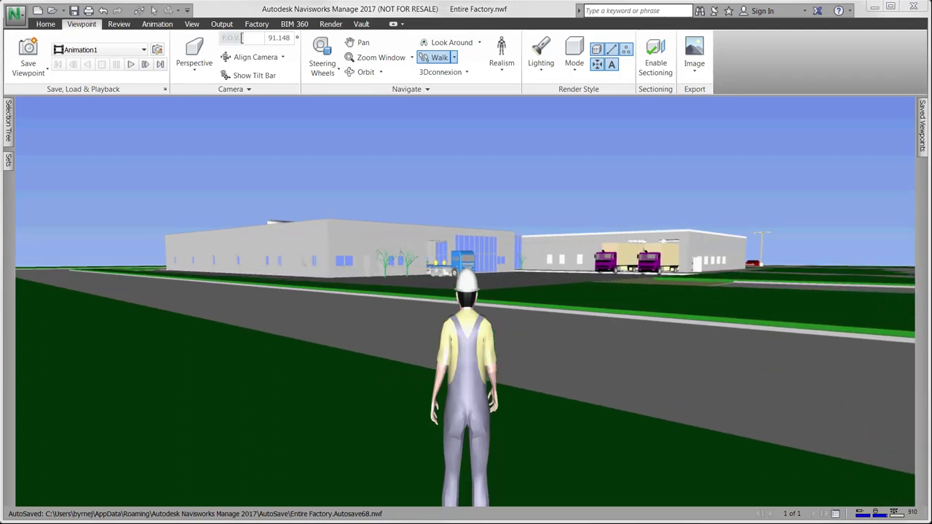
{"action": "key", "text": "Up"}
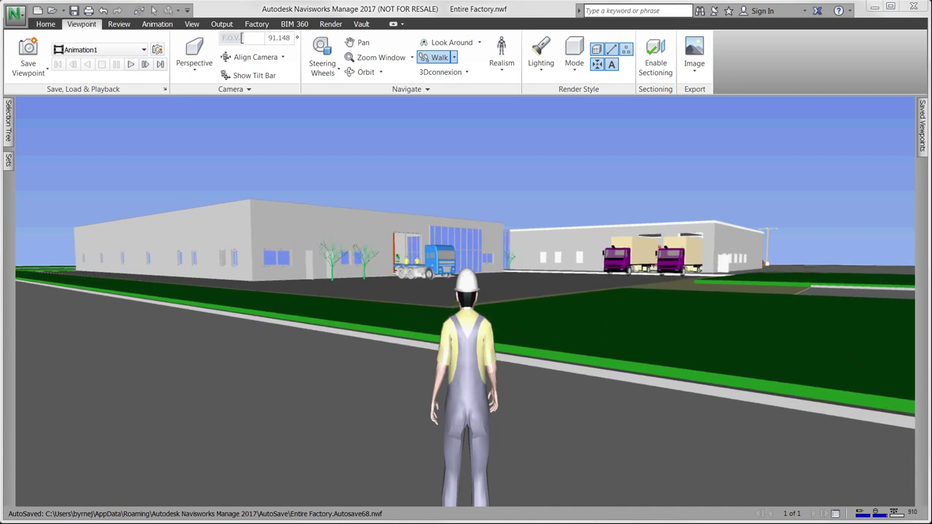
{"action": "key", "text": "Up"}
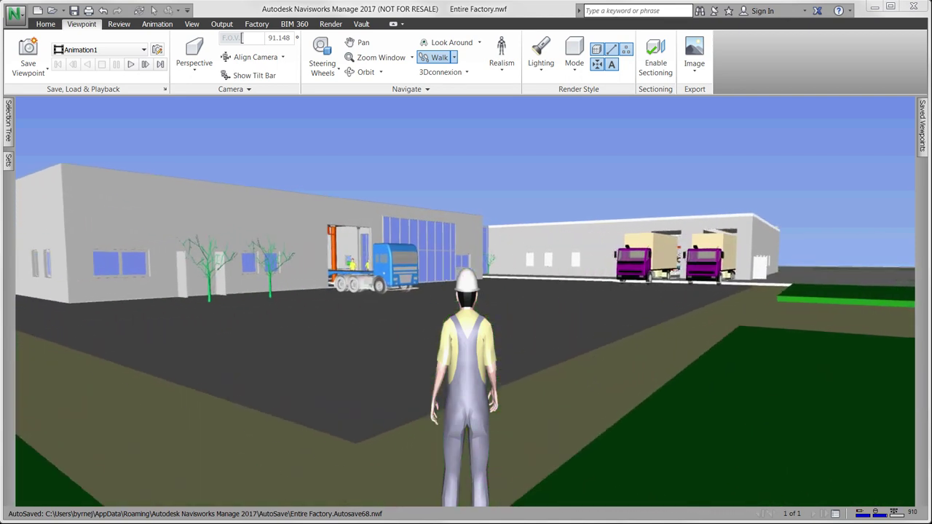
{"action": "key", "text": "Up"}
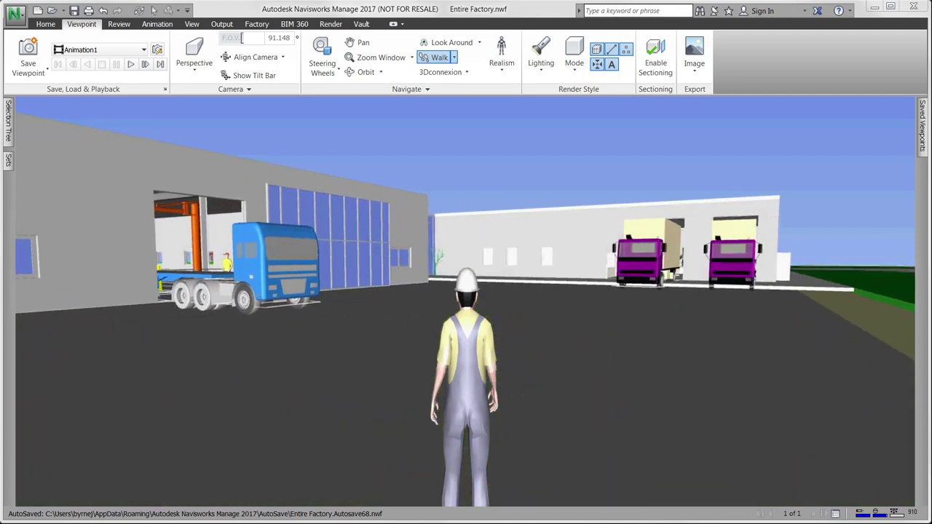
{"action": "key", "text": "Up"}
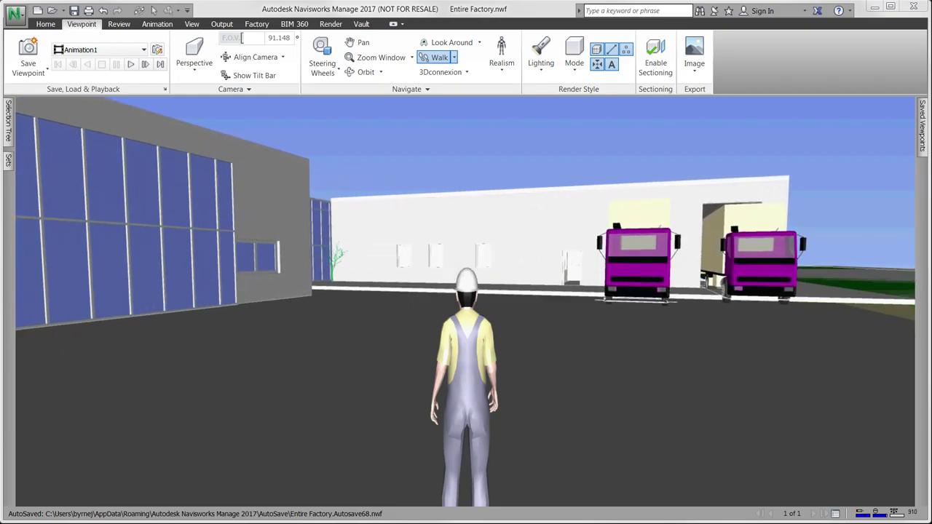
{"action": "key", "text": "Up"}
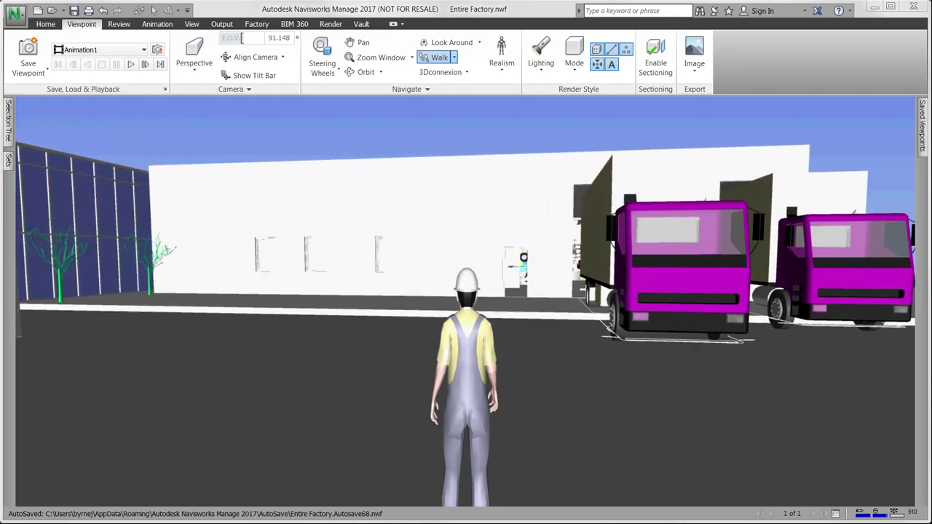
{"action": "key", "text": "Up"}
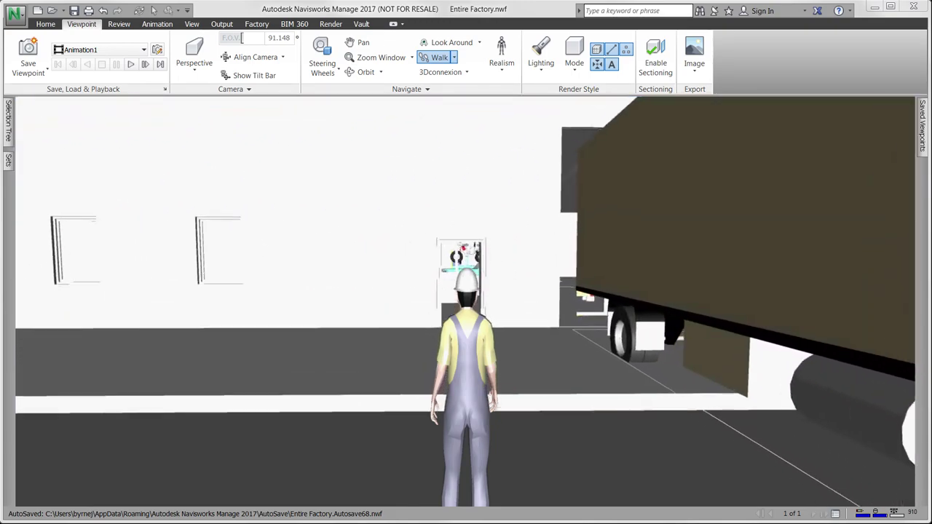
{"action": "key", "text": "Up"}
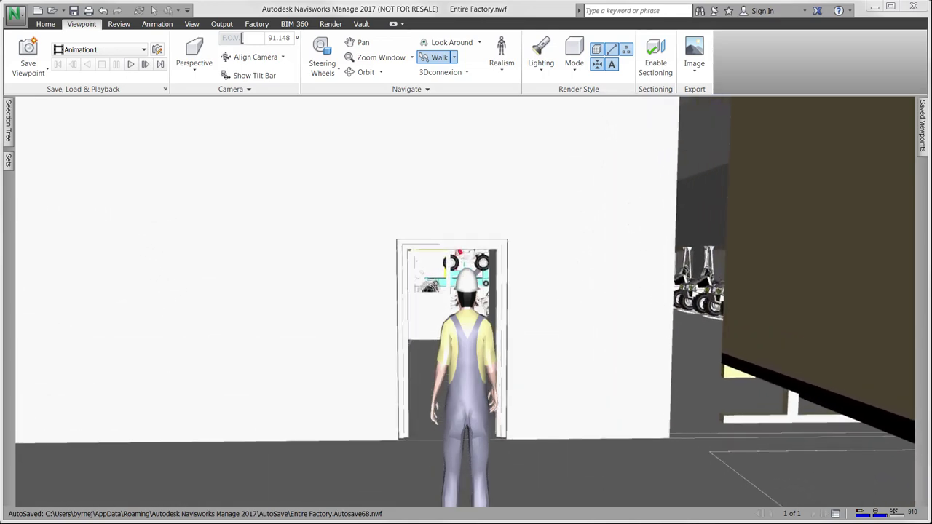
Walk into the assembly hall past the parked vehicles and turn left to face along the assembly line.
{"action": "key", "text": "Up"}
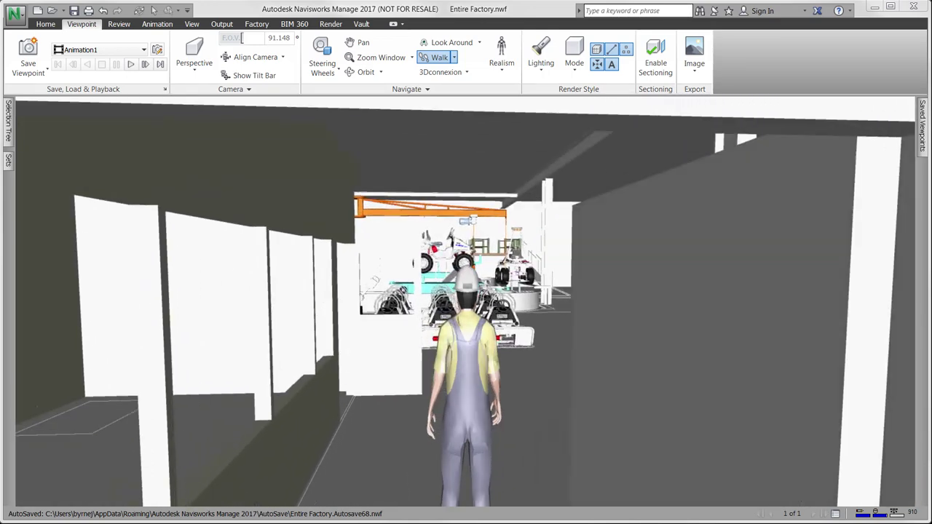
{"action": "key", "text": "Up"}
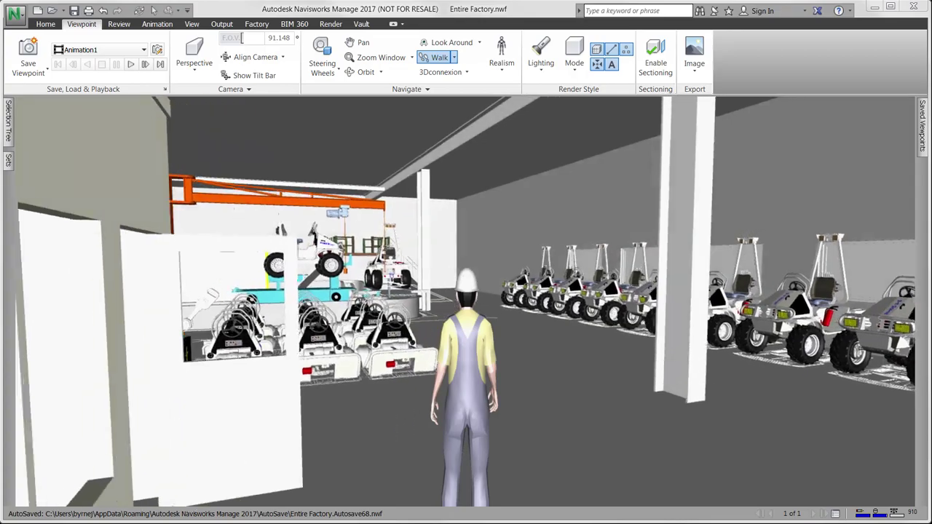
{"action": "key", "text": "Up"}
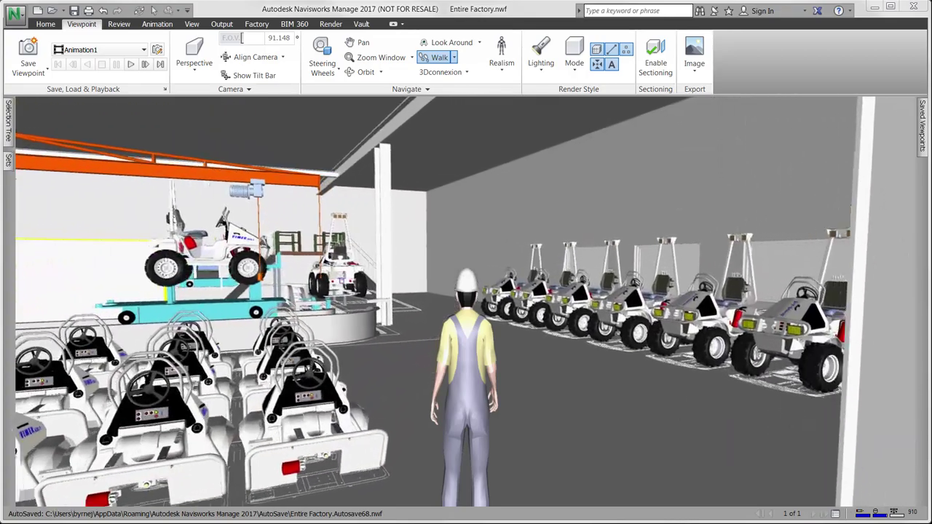
{"action": "key", "text": "Left"}
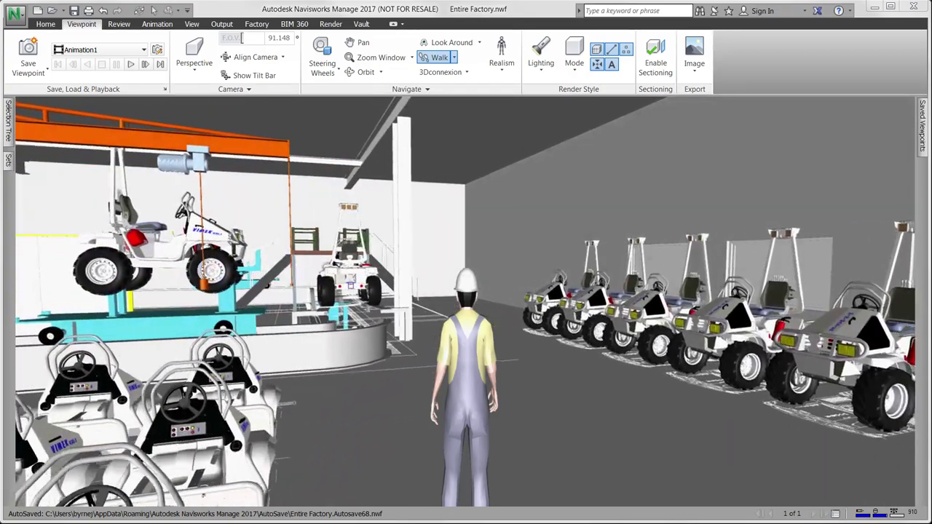
{"action": "key", "text": "Left"}
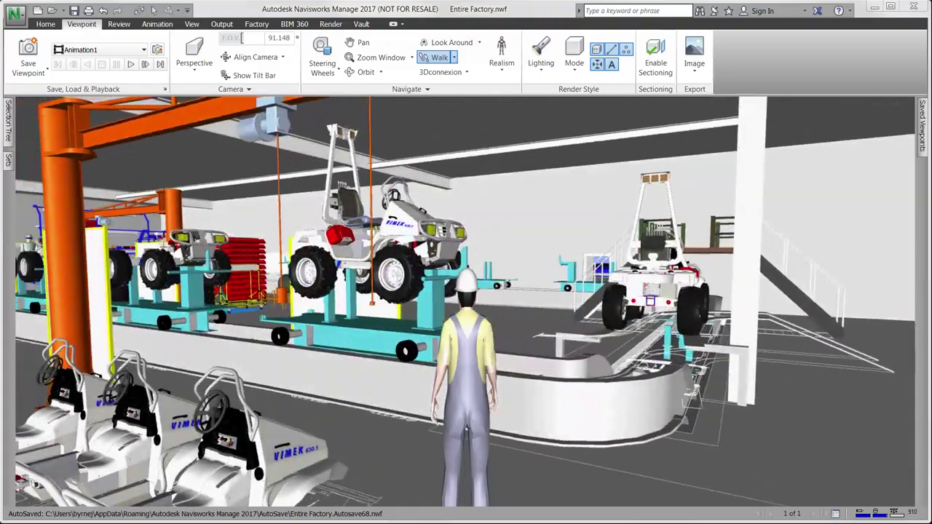
{"action": "key", "text": "Left"}
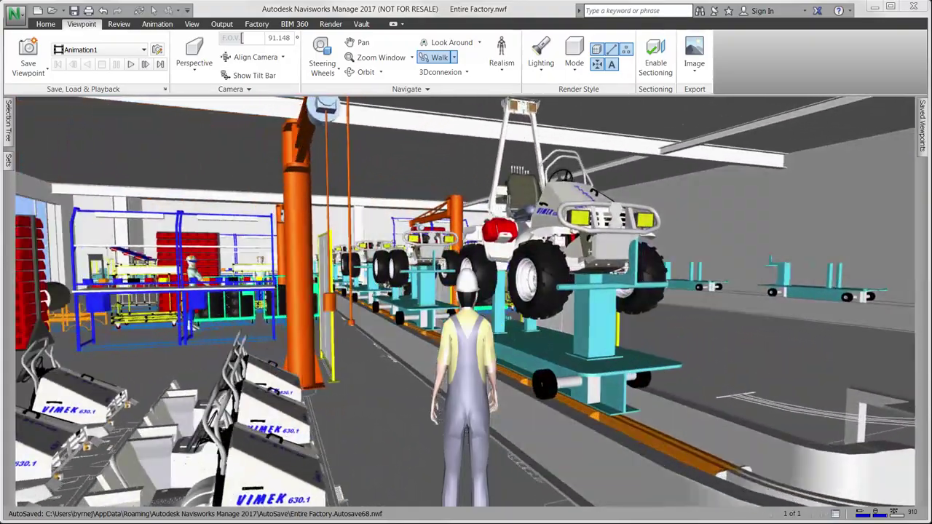
Walk alongside the assembly line past the vehicle carriers, workbenches and yellow-framed partitions.
{"action": "key", "text": "Up"}
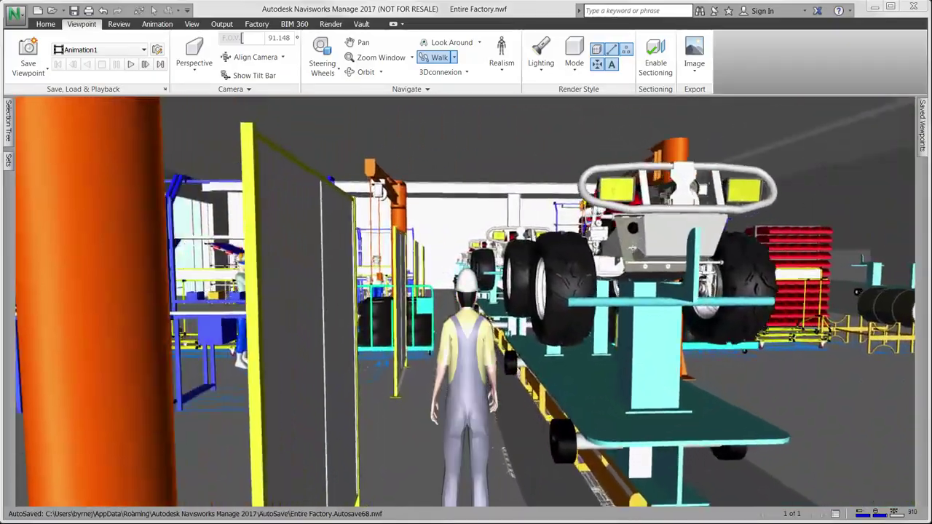
{"action": "key", "text": "Left"}
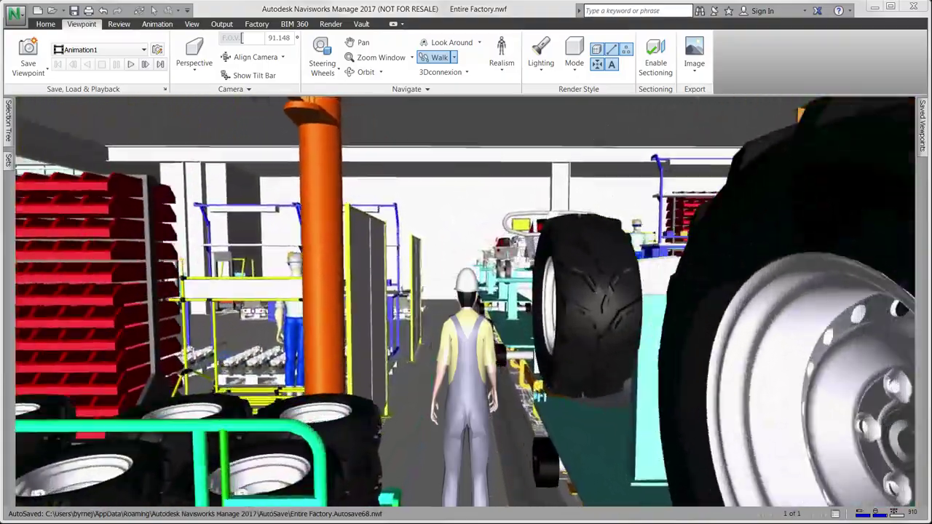
{"action": "key", "text": "Left"}
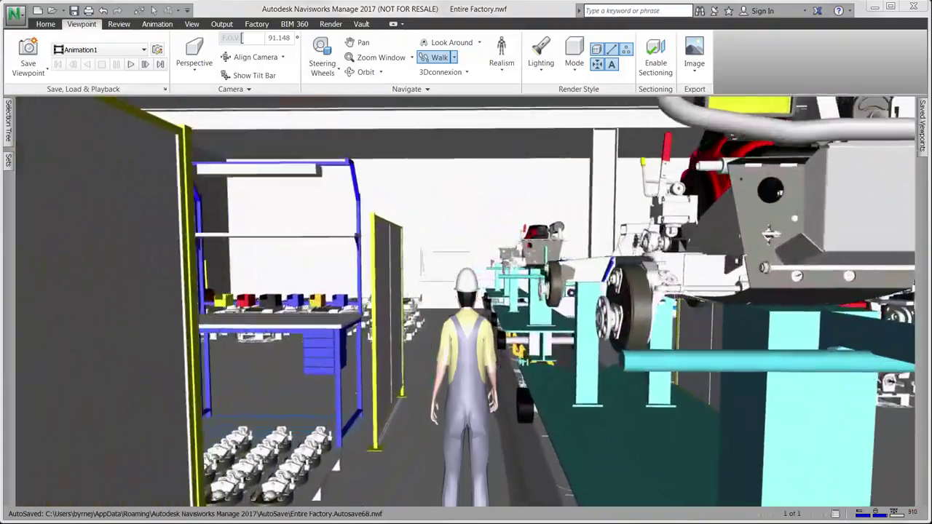
{"action": "key", "text": "Up"}
{"action": "key", "text": "Left"}
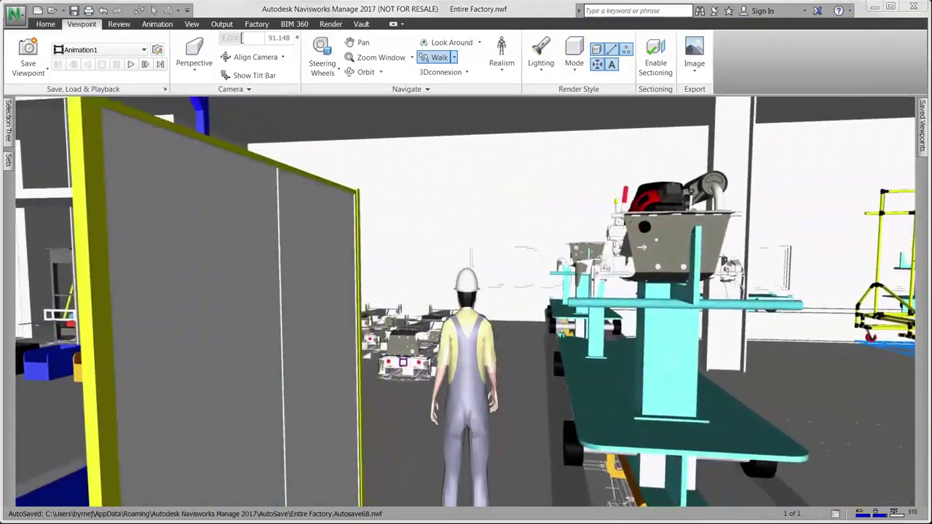
Turn left from the assembly line and walk through the glazed passage into the adjoining hall.
{"action": "key", "text": "Left"}
{"action": "key", "text": "Up"}
{"action": "key", "text": "Up"}
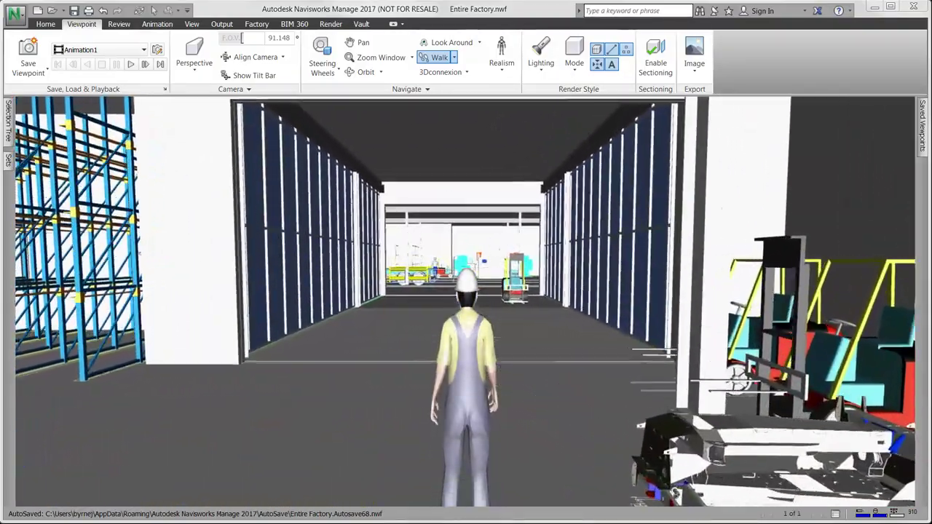
{"action": "key", "text": "Up"}
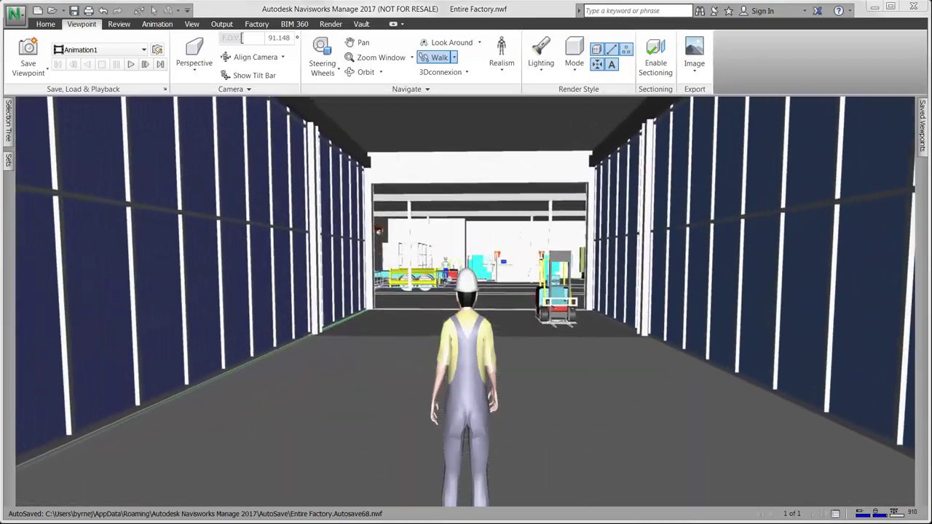
{"action": "key", "text": "Up"}
{"action": "key", "text": "Up"}
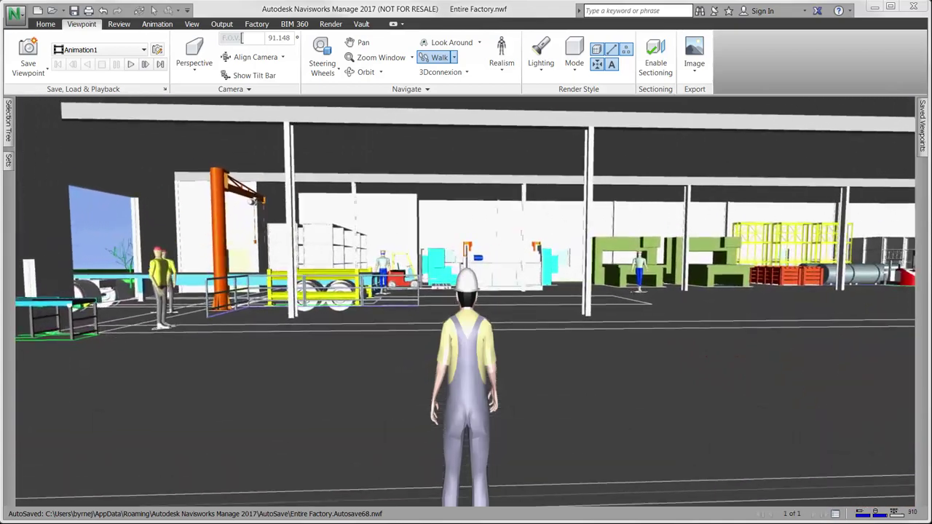
Walk further into the adjoining hall and turn right to inspect the cyan and green machines.
{"action": "key", "text": "Up"}
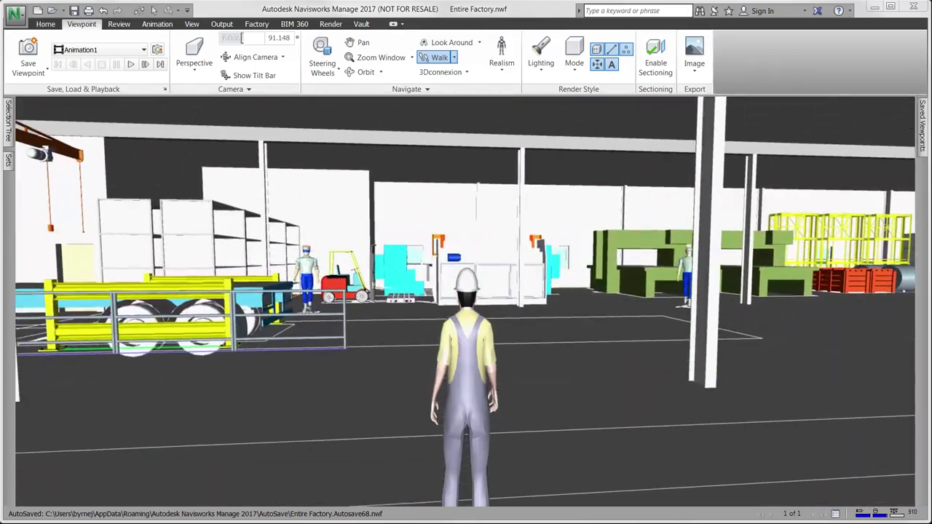
{"action": "key", "text": "Right"}
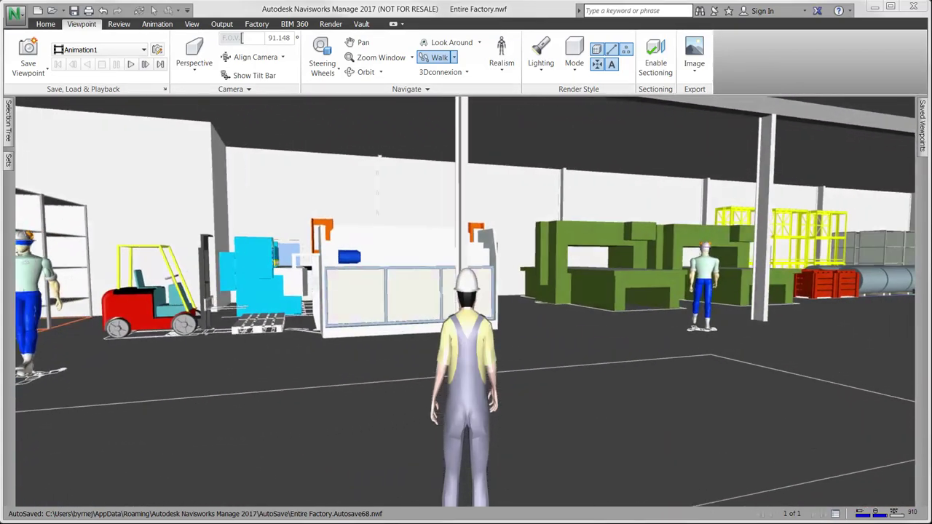
{"action": "key", "text": "Right"}
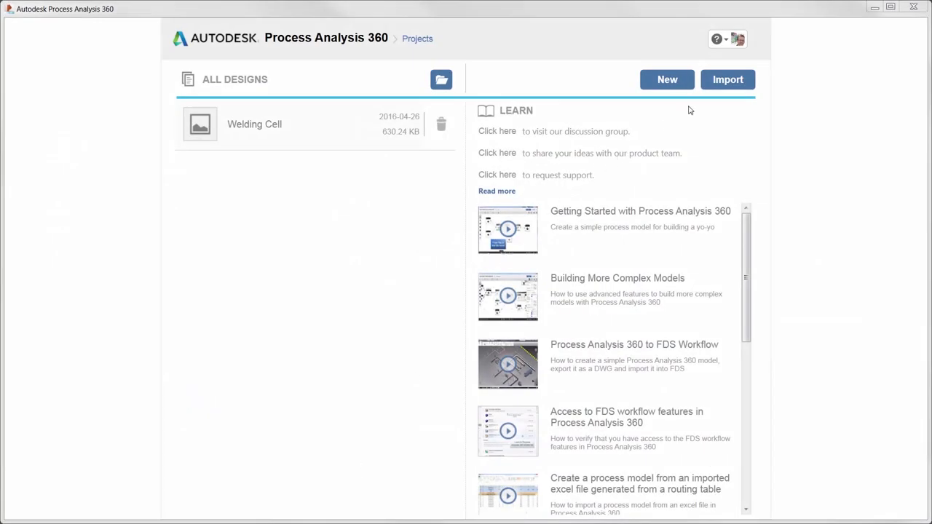
Start importing a process model and open Welding Cell.xlsx in Excel from the file selection dialog.
{"action": "left_click", "coordinate": [725, 79]}
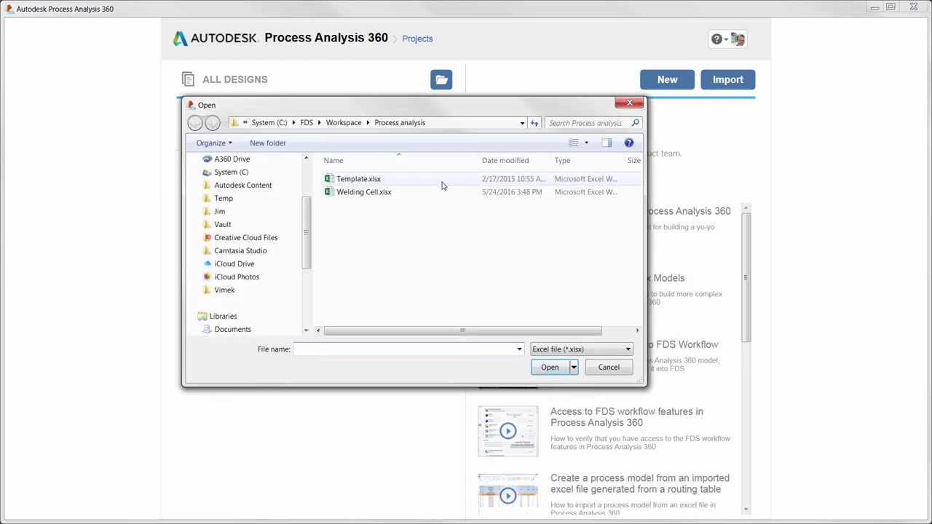
{"action": "left_click", "coordinate": [349, 194]}
{"action": "right_click", "coordinate": [350, 194]}
{"action": "left_click", "coordinate": [367, 219]}
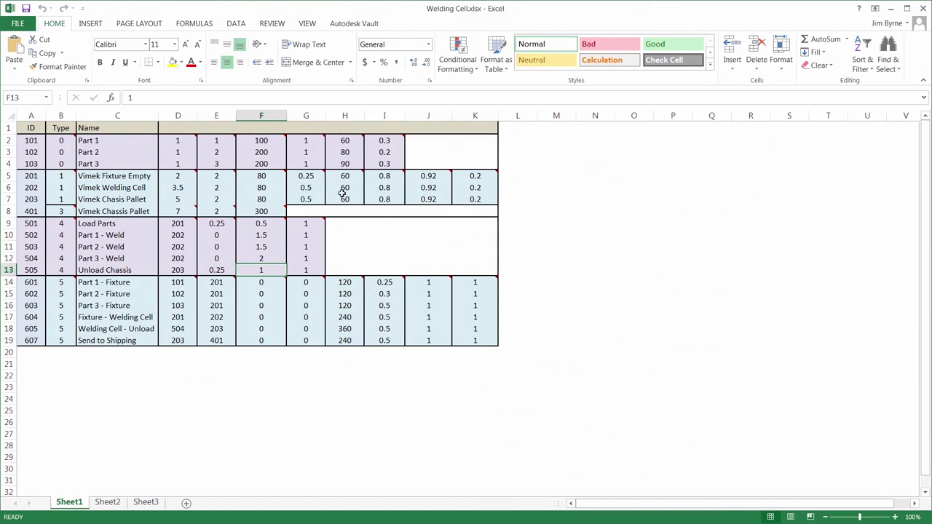
Examine the parameter comments on the Vimek Fixture Empty row of the spreadsheet and close the workbook.
{"action": "mouse_move", "coordinate": [324, 172]}
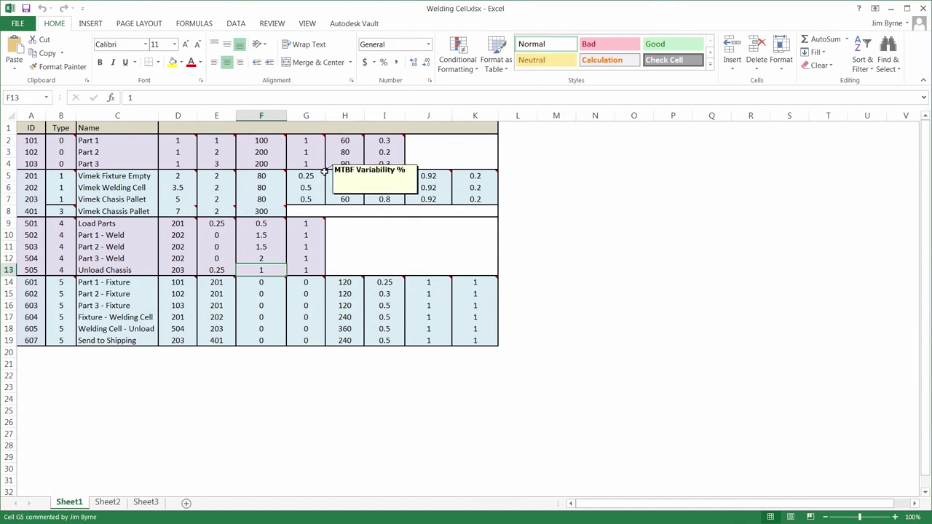
{"action": "mouse_move", "coordinate": [357, 175]}
{"action": "mouse_move", "coordinate": [399, 178]}
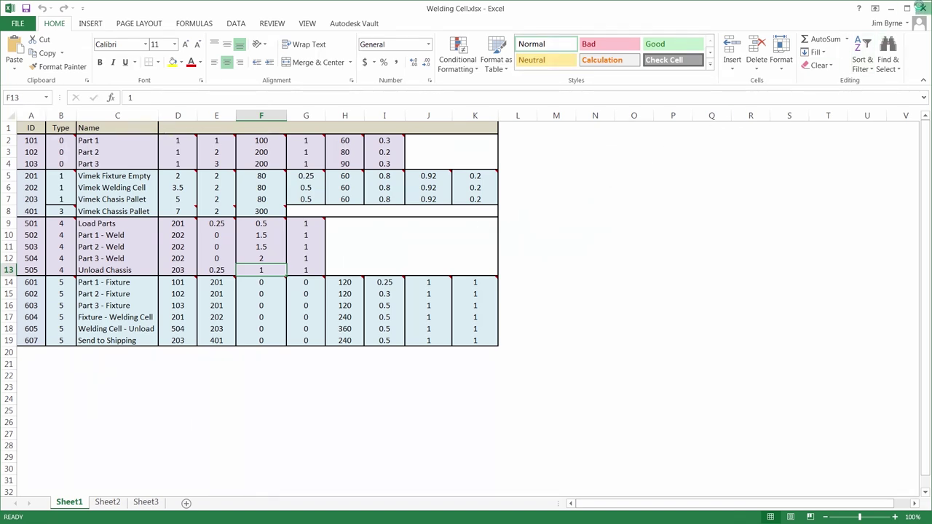
{"action": "left_click", "coordinate": [922, 8]}
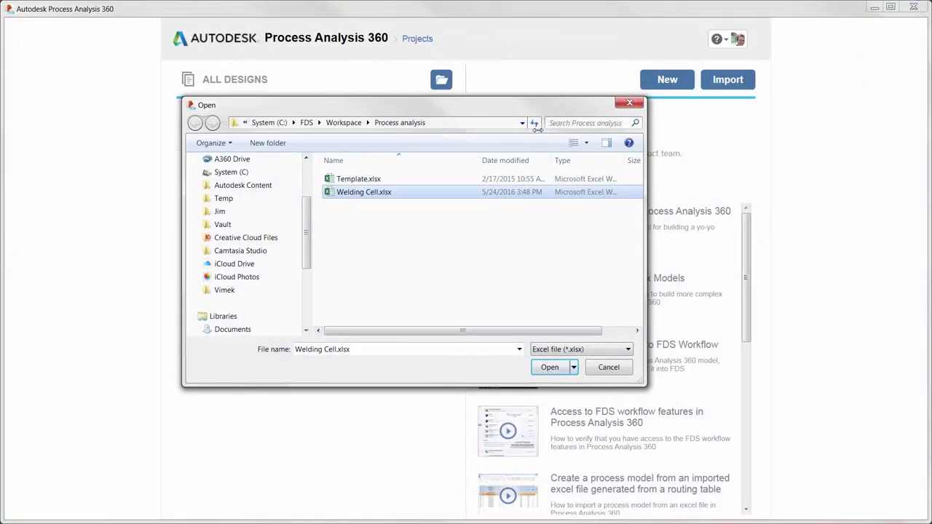
Import Welding Cell.xlsx as a process model and open the Vimek folder in the user cloud factory assets.
{"action": "double_click", "coordinate": [364, 192]}
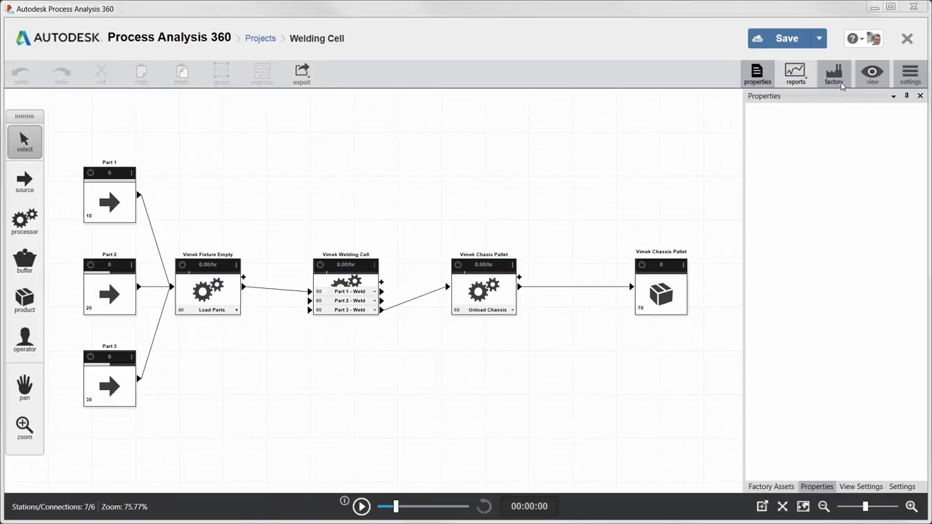
{"action": "left_click", "coordinate": [833, 73]}
{"action": "double_click", "coordinate": [830, 186]}
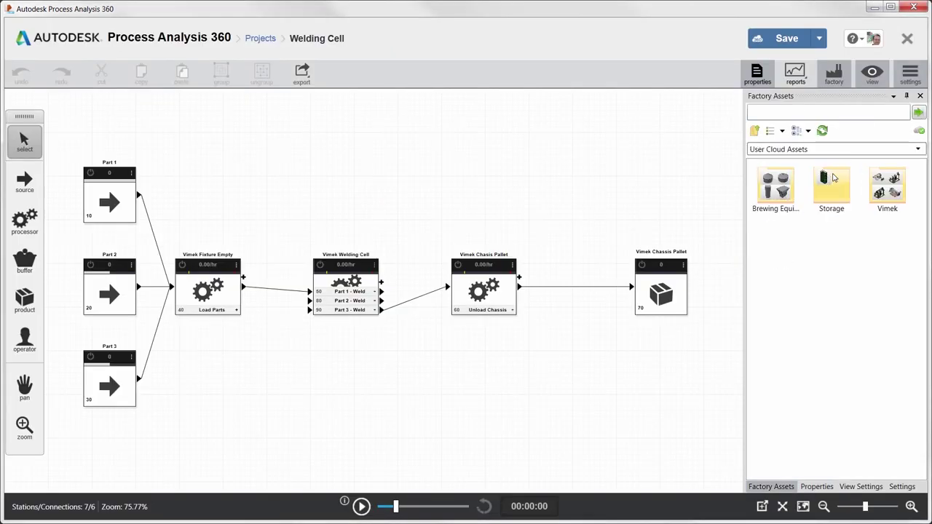
{"action": "double_click", "coordinate": [886, 193]}
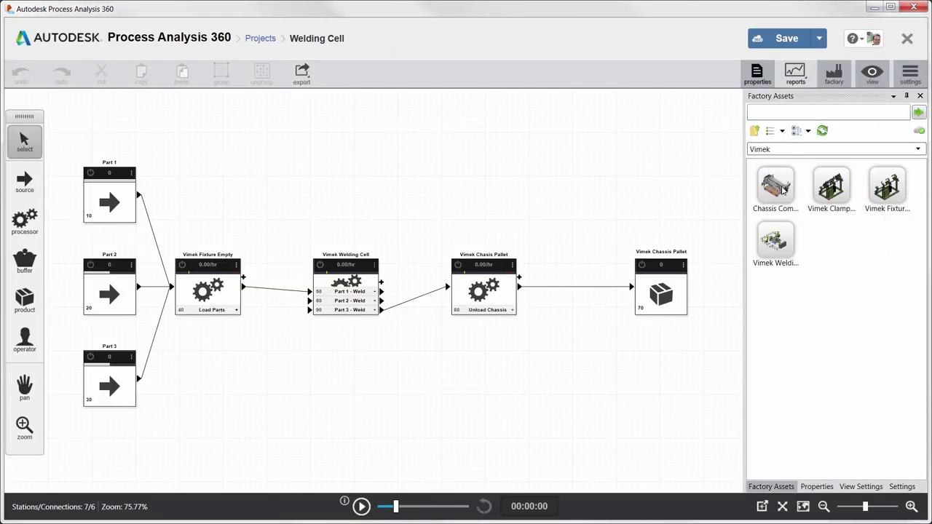
Assign Vimek assets: Chassis Complete to the end product, Clamping Loaded to Unload Chassis, the fixture to Load Parts, and the welding cell to the weld processor.
{"action": "mouse_move", "coordinate": [778, 191]}
{"action": "left_click_drag", "start_coordinate": [776, 192], "coordinate": [663, 292]}
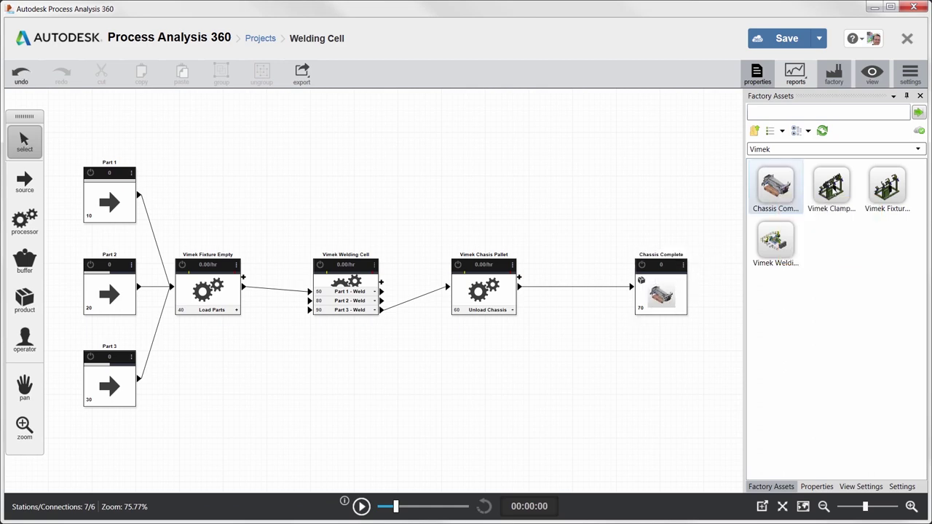
{"action": "left_click_drag", "start_coordinate": [832, 188], "coordinate": [483, 287]}
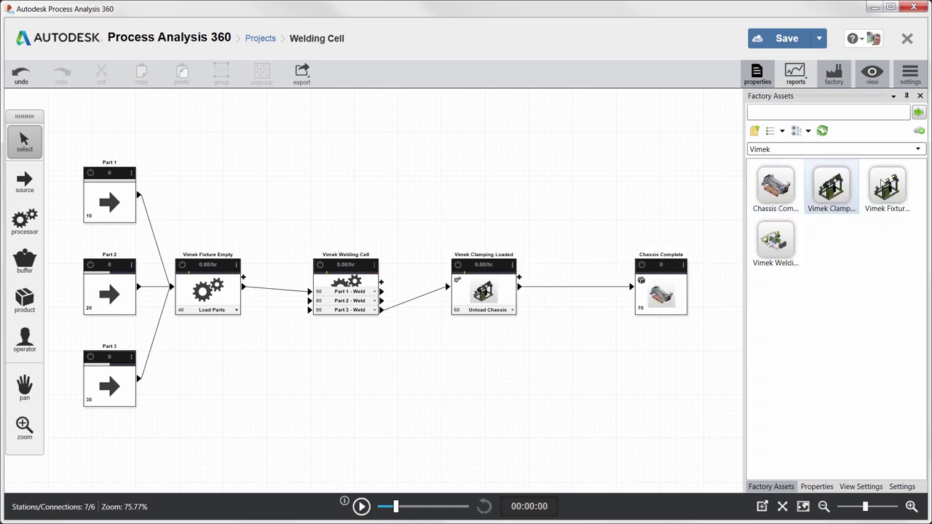
{"action": "left_click_drag", "start_coordinate": [885, 186], "coordinate": [234, 286]}
{"action": "left_click_drag", "start_coordinate": [773, 237], "coordinate": [353, 280]}
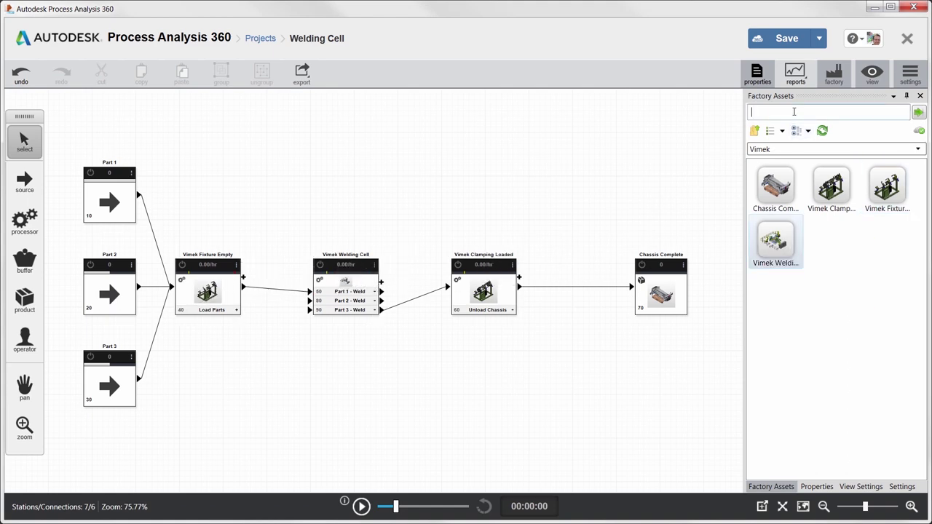
Search the factory assets for "bin" and assign Bin-8 to the Part 1, Part 2 and Part 3 sources.
{"action": "type", "text": "bin"}
{"action": "key", "text": "Return"}
{"action": "left_click_drag", "start_coordinate": [887, 295], "coordinate": [152, 211]}
{"action": "left_click_drag", "start_coordinate": [870, 295], "coordinate": [131, 295]}
{"action": "left_click_drag", "start_coordinate": [900, 303], "coordinate": [114, 381]}
Set the Load Parts action type to Merge and make the Vimek Welding Cell's operations sequential.
{"action": "left_click", "coordinate": [231, 285]}
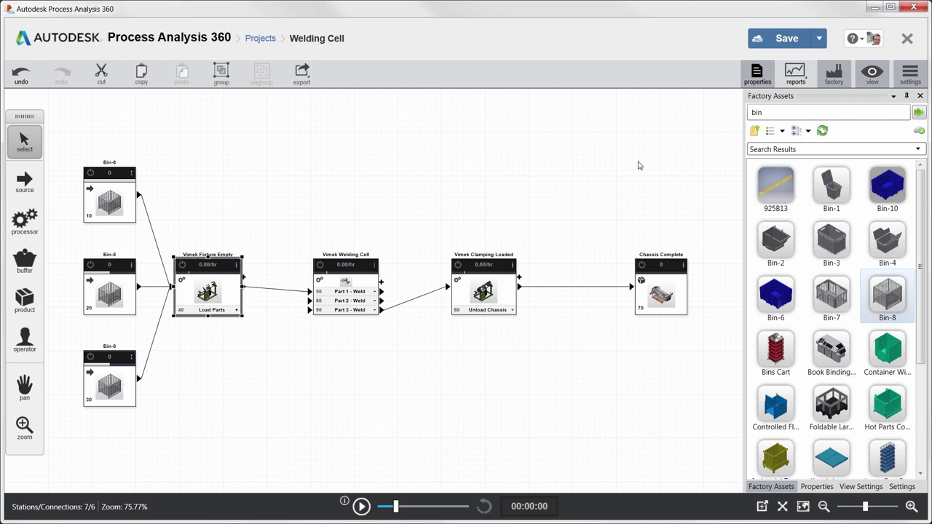
{"action": "left_click", "coordinate": [758, 75]}
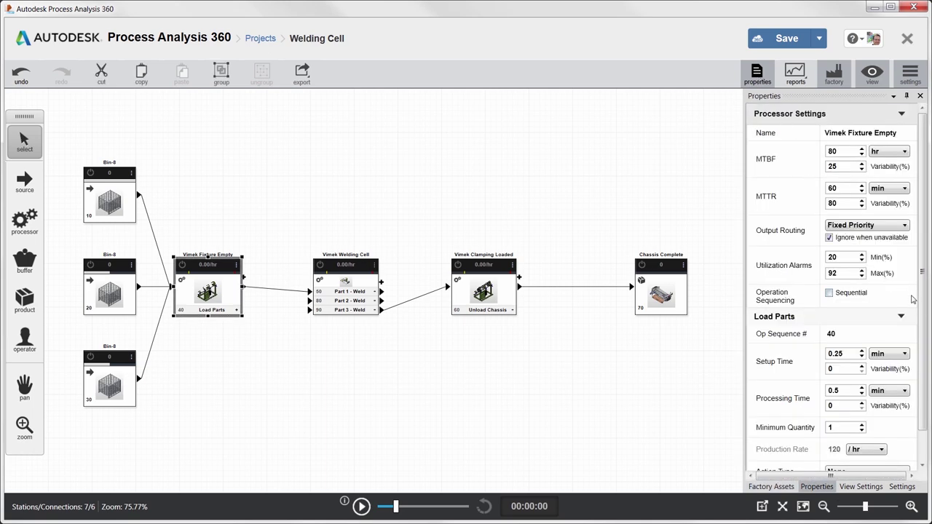
{"action": "scroll", "coordinate": [912, 300], "scroll_direction": "down", "scroll_amount": 1}
{"action": "left_click", "coordinate": [853, 437]}
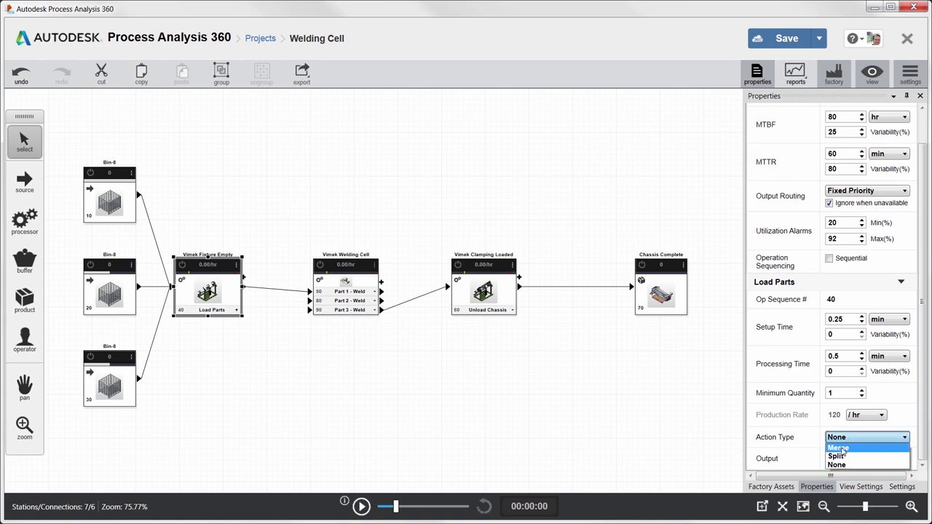
{"action": "left_click", "coordinate": [839, 448]}
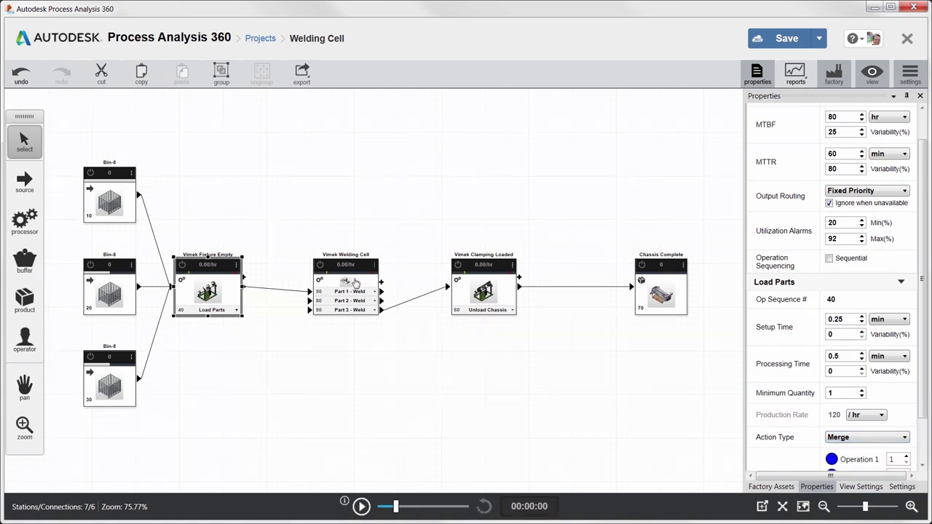
{"action": "left_click", "coordinate": [356, 285]}
{"action": "left_click", "coordinate": [828, 258]}
Set the simulation duration to Duration Of Run with a time of 8 hr and run the simulation.
{"action": "left_click", "coordinate": [910, 75]}
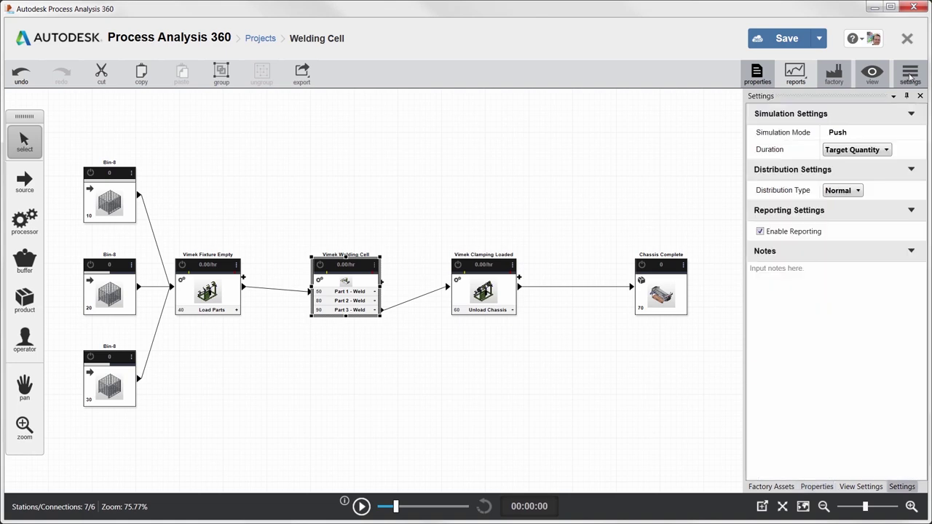
{"action": "left_click", "coordinate": [868, 150]}
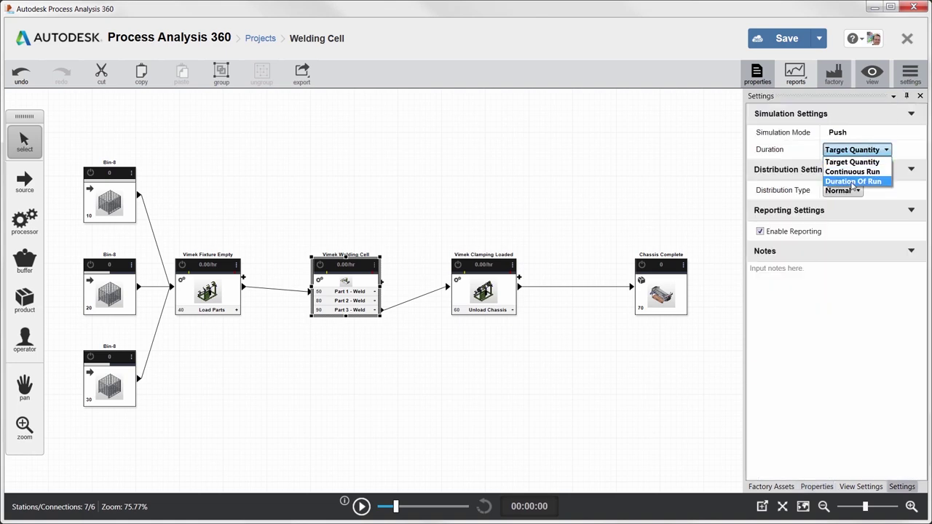
{"action": "left_click", "coordinate": [856, 181]}
{"action": "double_click", "coordinate": [843, 169]}
{"action": "type", "text": "8"}
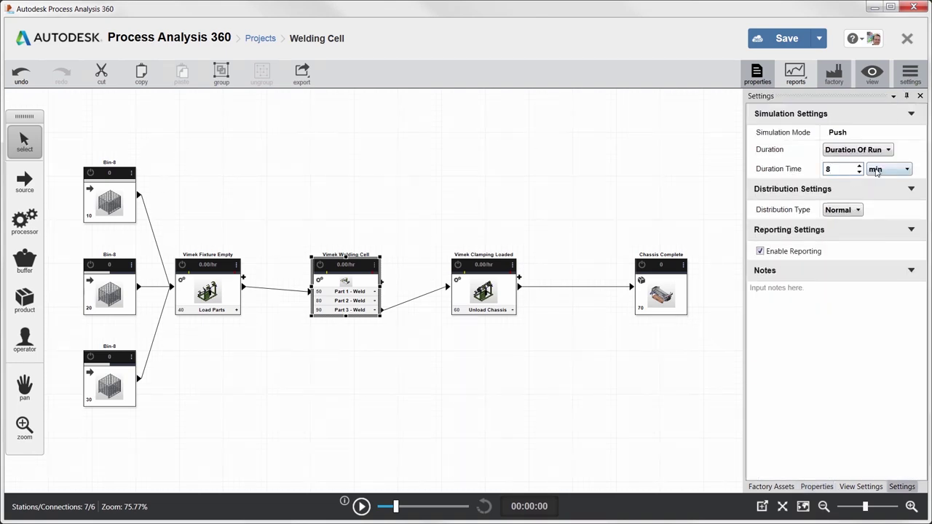
{"action": "left_click", "coordinate": [877, 171]}
{"action": "left_click", "coordinate": [875, 201]}
{"action": "left_click", "coordinate": [361, 506]}
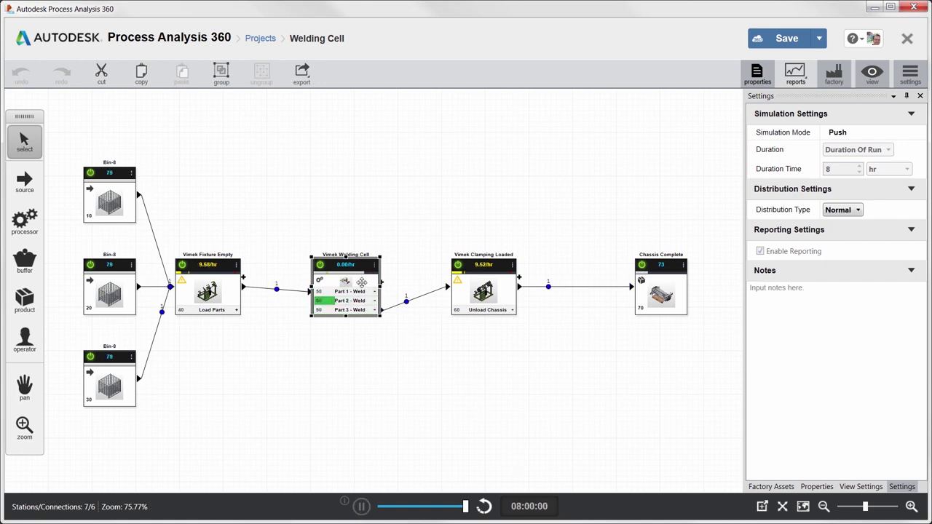
Move the Vimek Welding Cell above the process line and place a copy of it below the line.
{"action": "left_click_drag", "start_coordinate": [345, 264], "coordinate": [351, 188]}
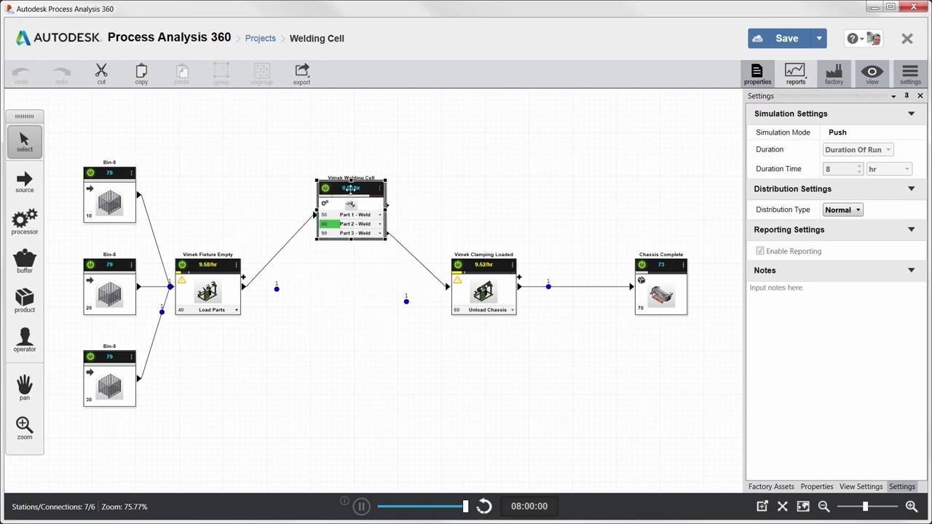
{"action": "right_click", "coordinate": [351, 189]}
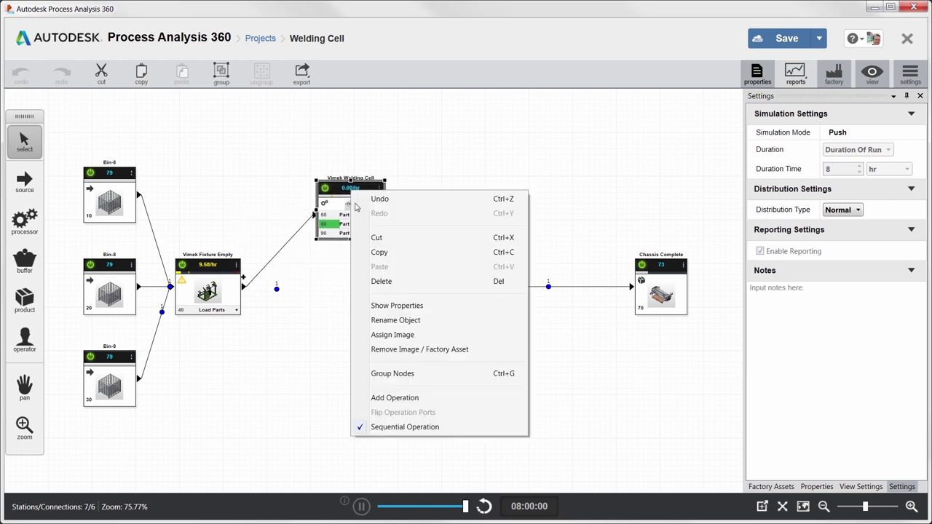
{"action": "left_click", "coordinate": [377, 252]}
{"action": "left_click", "coordinate": [377, 258]}
{"action": "right_click", "coordinate": [377, 256]}
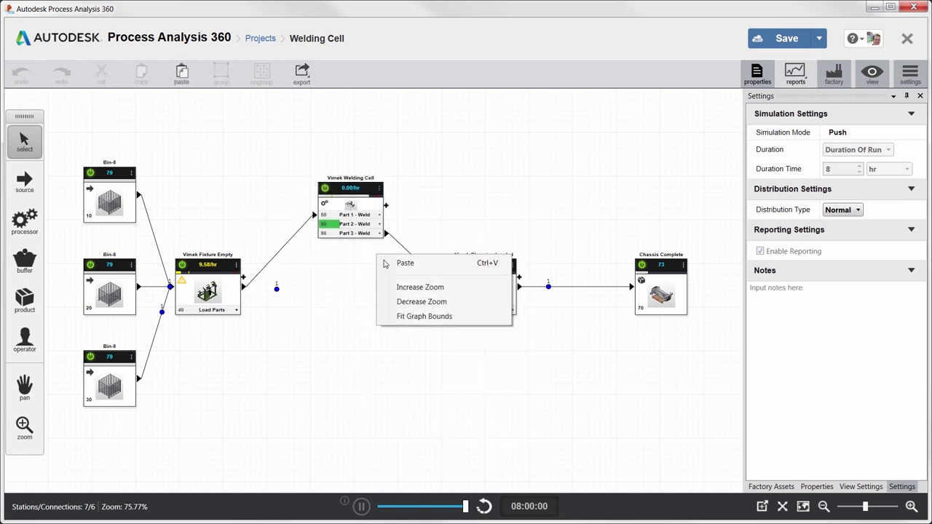
{"action": "left_click", "coordinate": [402, 263]}
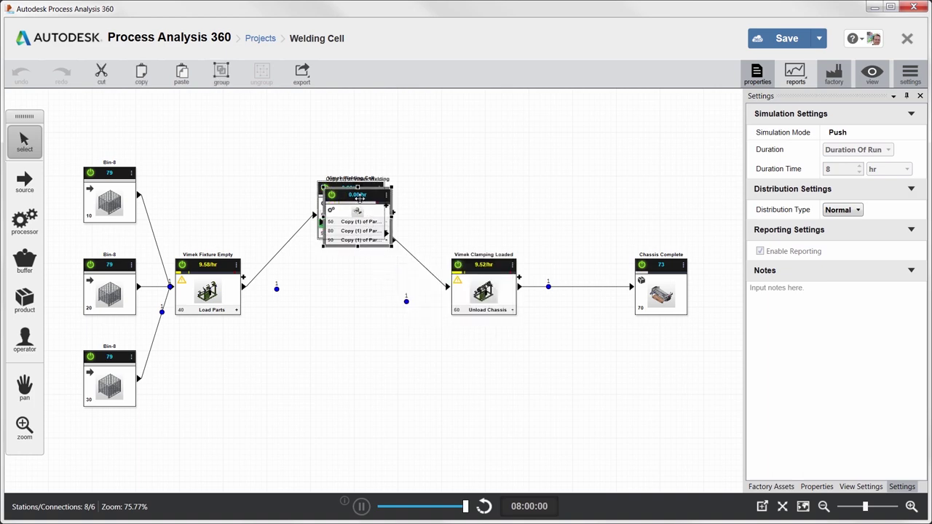
{"action": "left_click_drag", "start_coordinate": [359, 198], "coordinate": [351, 348]}
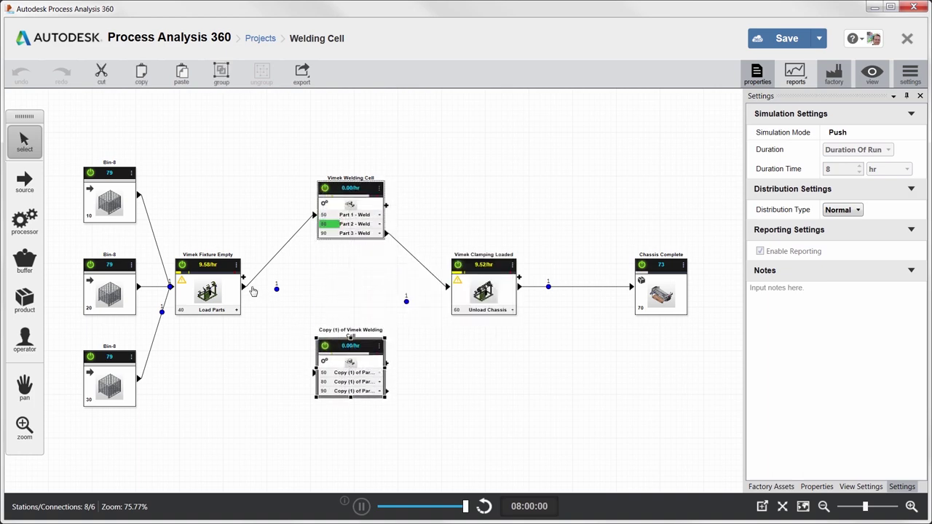
Connect the copied welding cell between Load Parts and Unload Chassis, with 360 sec transportation time on its outgoing connection, and rerun the simulation.
{"action": "left_click_drag", "start_coordinate": [250, 290], "coordinate": [321, 384]}
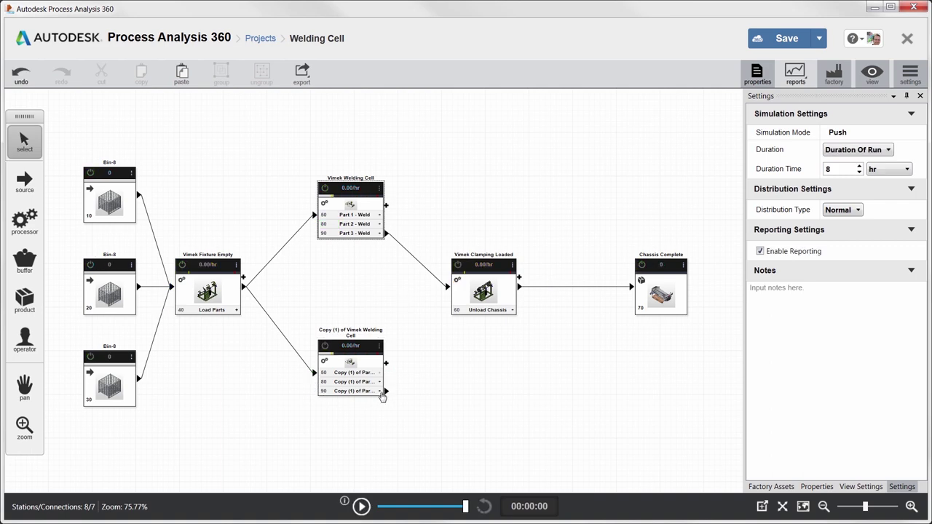
{"action": "left_click_drag", "start_coordinate": [382, 396], "coordinate": [447, 287]}
{"action": "left_click", "coordinate": [361, 506]}
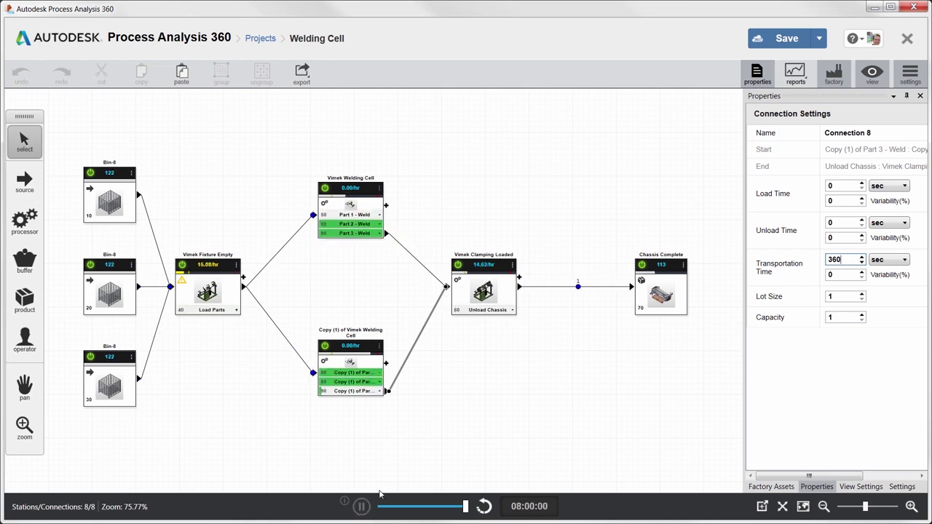
Open the summary report, examine the production figures, processor utilization and connection utilization charts, and close it.
{"action": "left_click", "coordinate": [795, 73]}
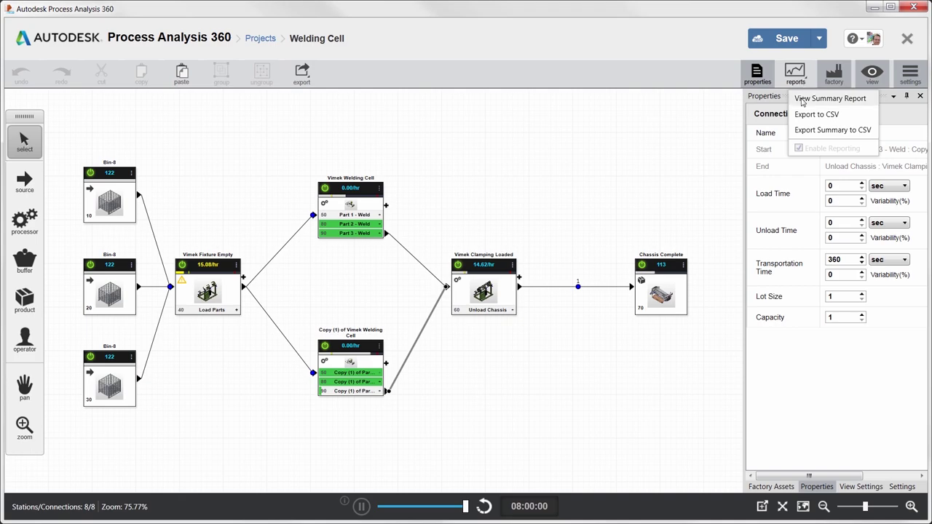
{"action": "left_click", "coordinate": [801, 99]}
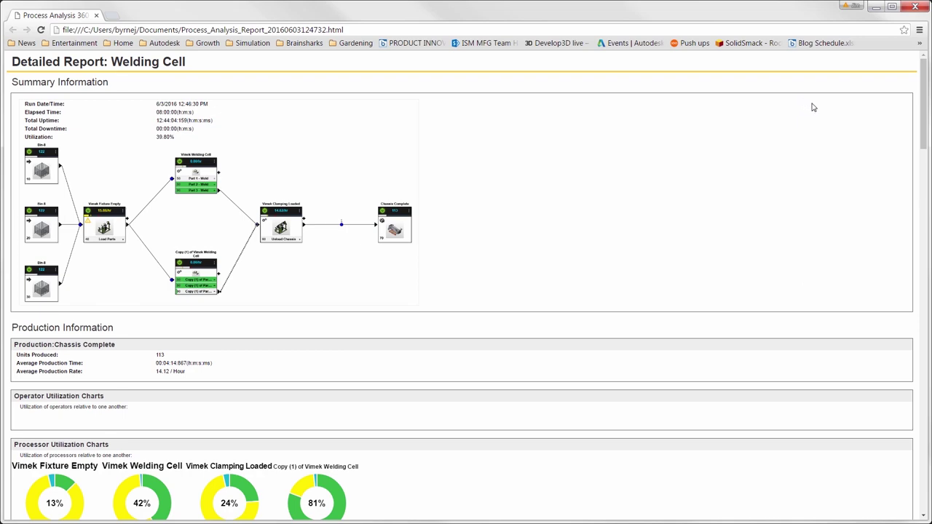
{"action": "left_click_drag", "start_coordinate": [925, 116], "coordinate": [925, 118]}
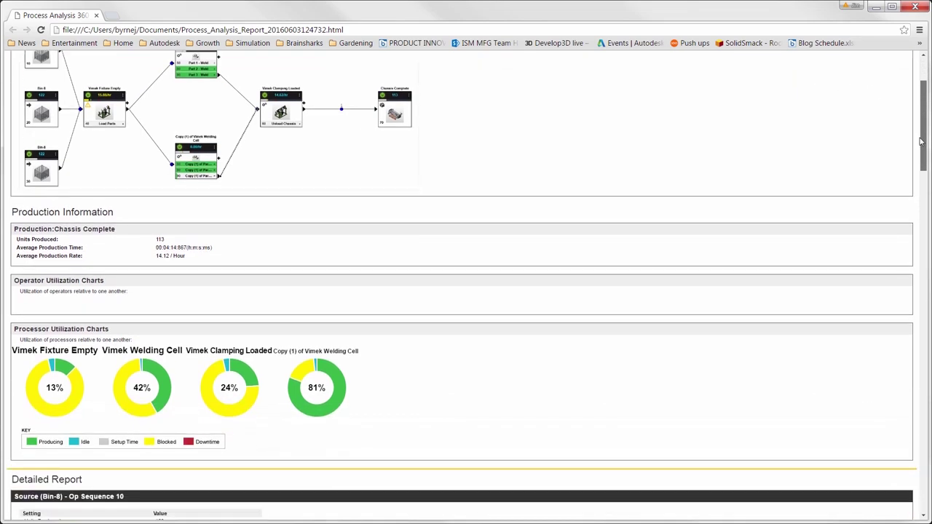
{"action": "left_click_drag", "start_coordinate": [921, 144], "coordinate": [916, 487]}
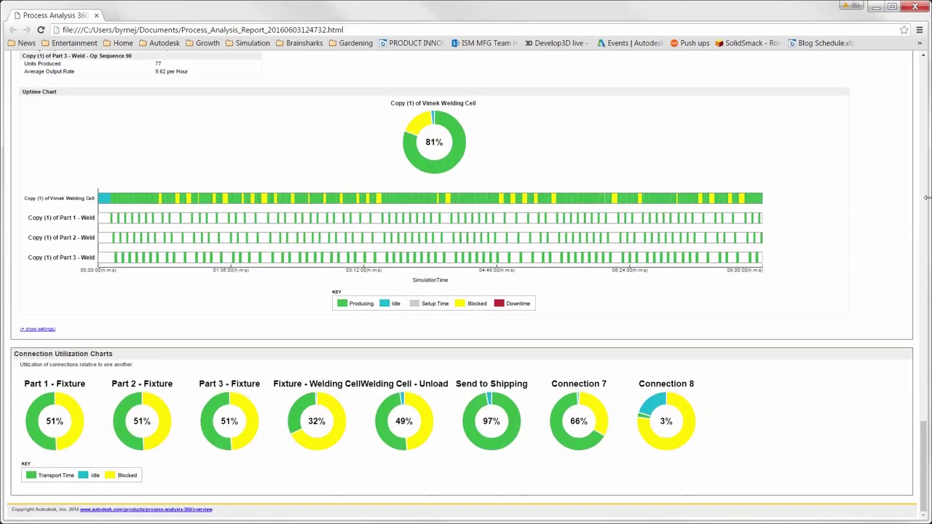
{"action": "left_click", "coordinate": [914, 6]}
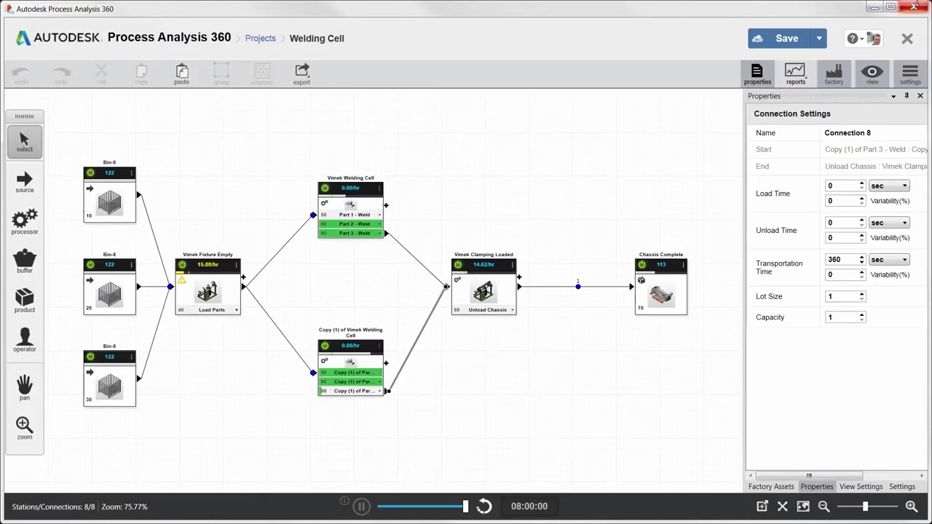
Export the process model as an AutoCAD 2013 drawing named Welding Cell in the Process analysis folder.
{"action": "left_click", "coordinate": [307, 76]}
{"action": "left_click", "coordinate": [313, 104]}
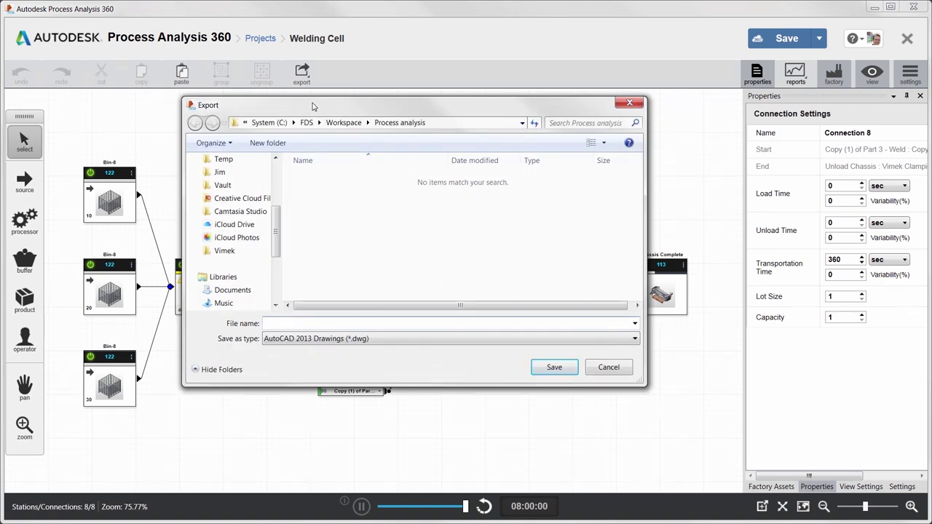
{"action": "type", "text": "Welding Cell"}
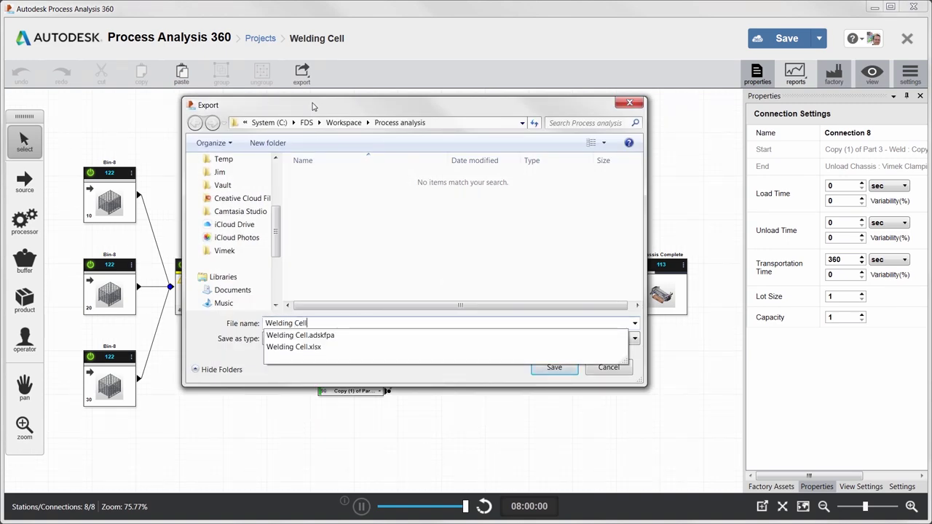
{"action": "key", "text": "Return"}
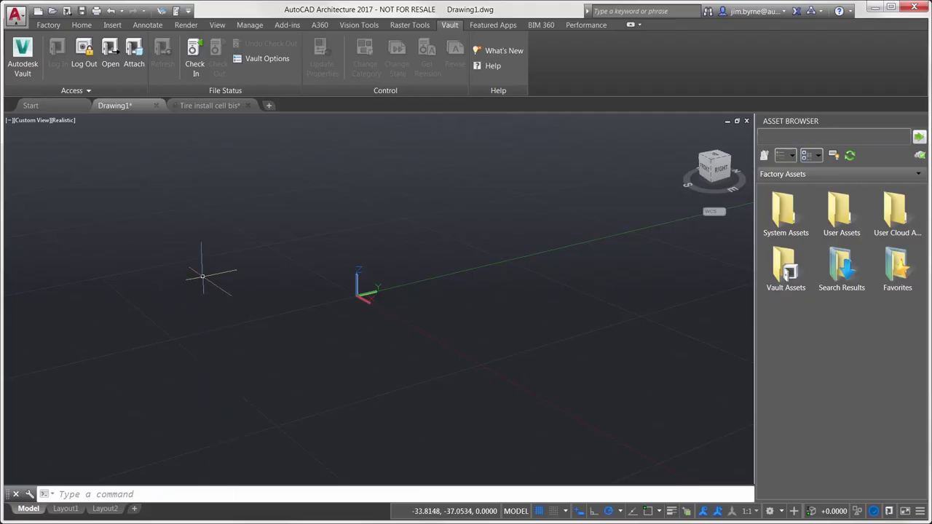
In AutoCAD Architecture, search the whole vault for "sheet*", open SheetMetalProduction.dwg and check it out.
{"action": "left_click", "coordinate": [113, 61]}
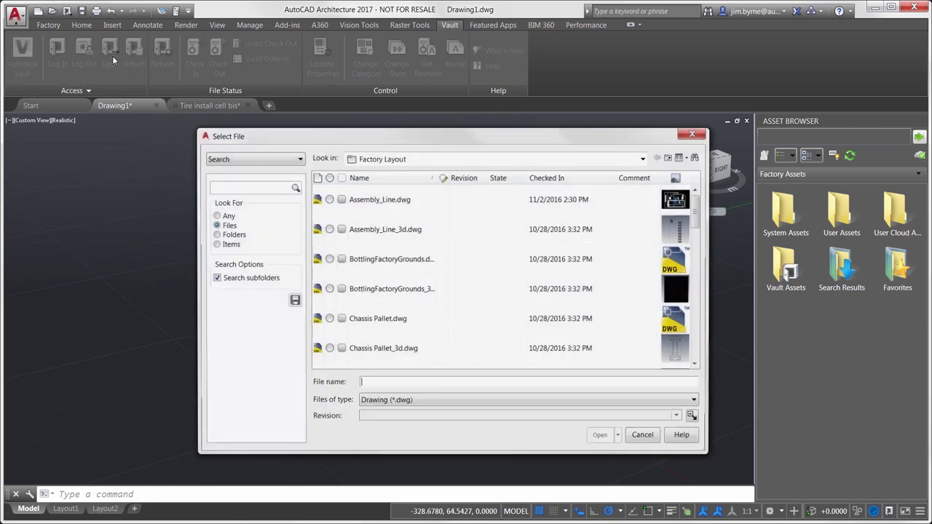
{"action": "left_click", "coordinate": [645, 157]}
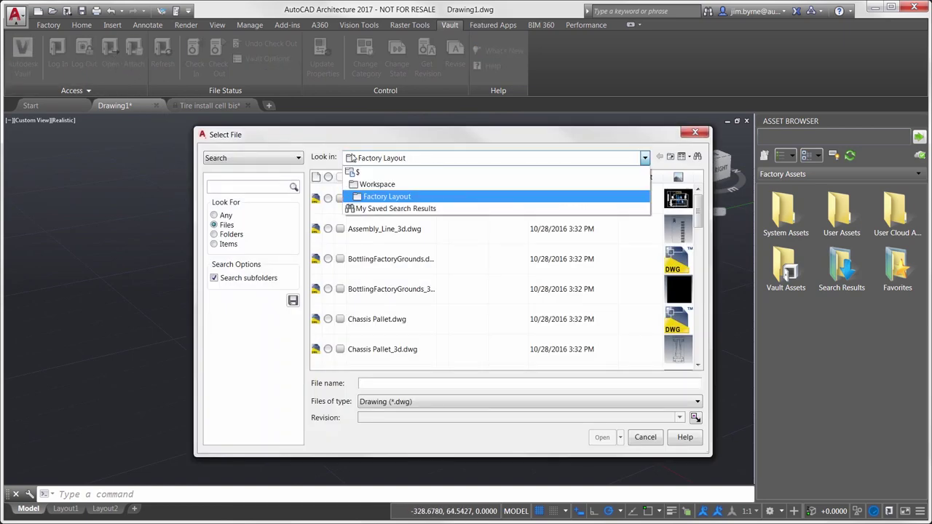
{"action": "left_click", "coordinate": [354, 166]}
{"action": "left_click", "coordinate": [268, 186]}
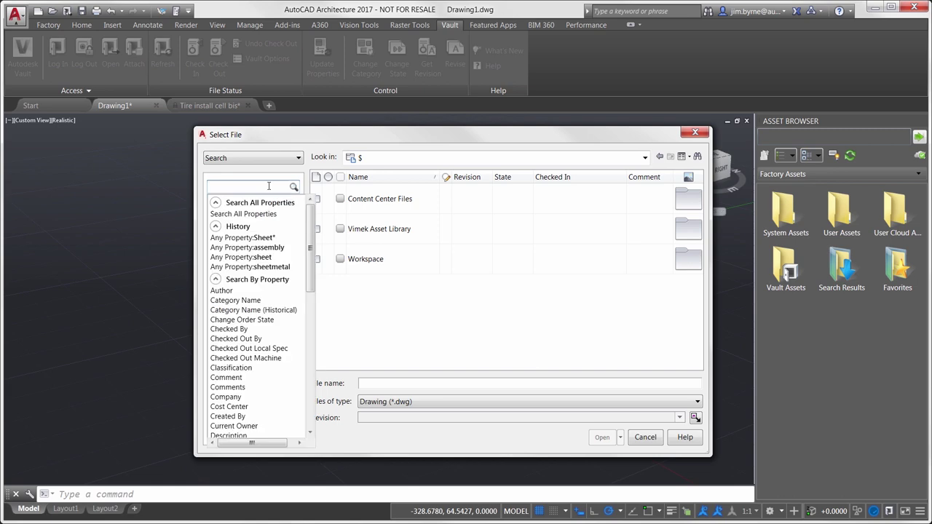
{"action": "type", "text": "sheet*"}
{"action": "key", "text": "Return"}
{"action": "double_click", "coordinate": [374, 260]}
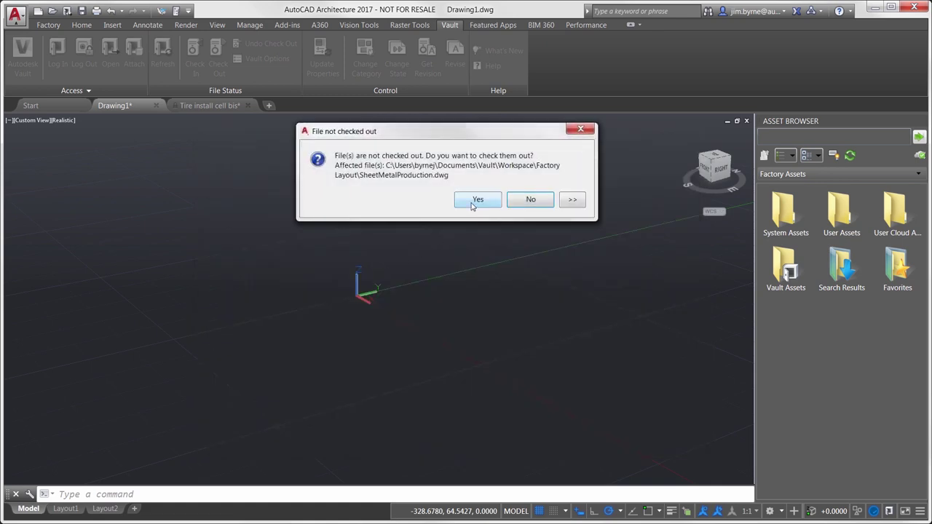
{"action": "left_click", "coordinate": [472, 203]}
Attach Welding Cell.dwg as an external reference at scale 1 and place it outside the building beyond its lower right corner.
{"action": "left_click", "coordinate": [116, 25]}
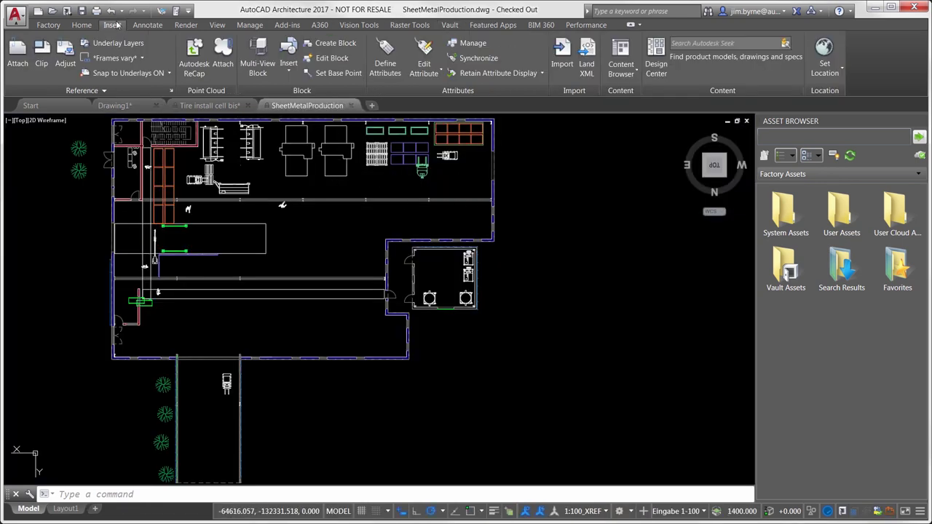
{"action": "left_click", "coordinate": [17, 55]}
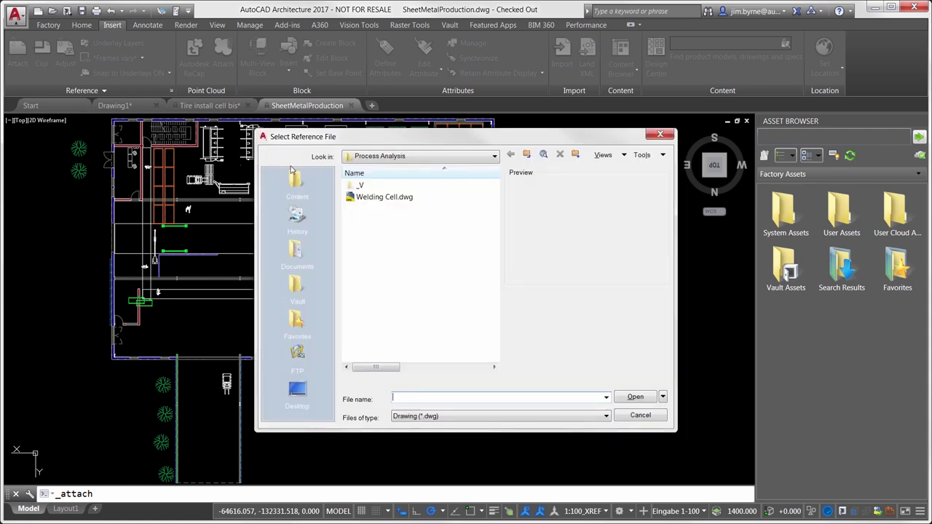
{"action": "double_click", "coordinate": [375, 196]}
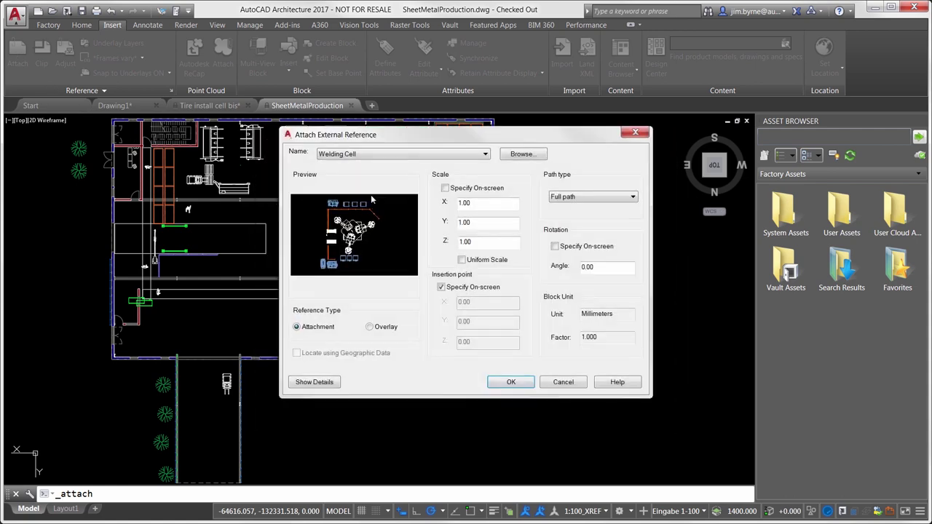
{"action": "left_click", "coordinate": [511, 382]}
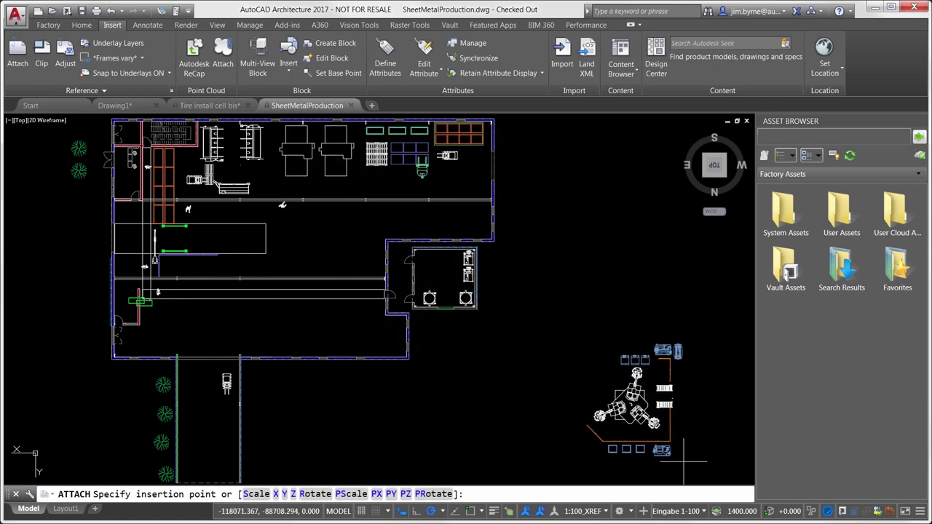
{"action": "left_click", "coordinate": [720, 472]}
Copy the attached welding cell to the open area between the original and the building.
{"action": "type", "text": "co"}
{"action": "key", "text": "Return"}
{"action": "left_click", "coordinate": [670, 408]}
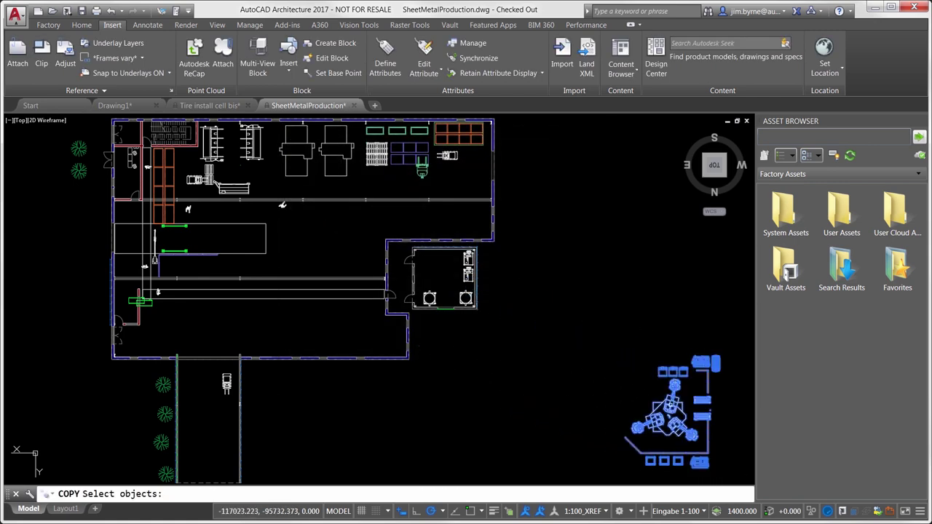
{"action": "key", "text": "Return"}
{"action": "left_click", "coordinate": [654, 401]}
{"action": "left_click", "coordinate": [515, 382]}
Rotate the copied welding cell half a turn so its open side faces the original.
{"action": "type", "text": "ro"}
{"action": "key", "text": "Return"}
{"action": "left_click", "coordinate": [517, 375]}
{"action": "left_click", "coordinate": [575, 393]}
Move the rotated welding cell up against the original so the two cells interlock.
{"action": "type", "text": "m"}
{"action": "key", "text": "Return"}
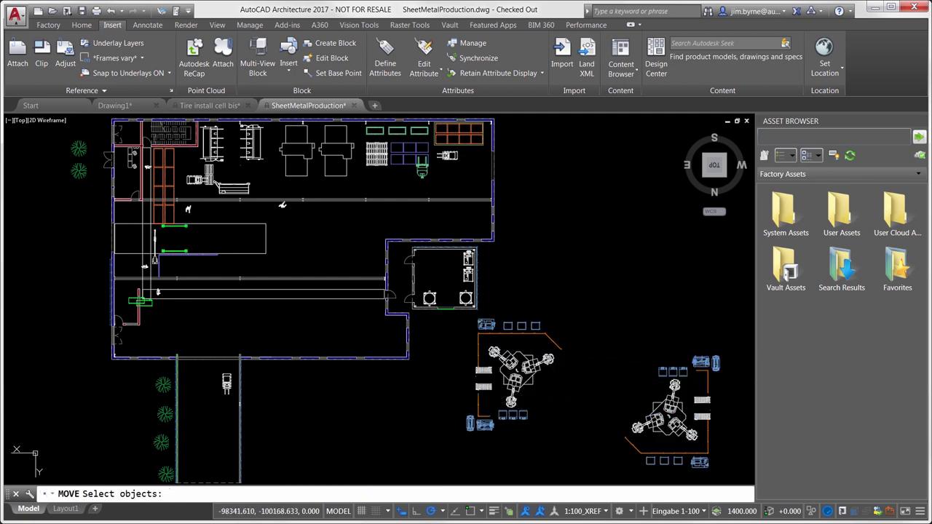
{"action": "left_click", "coordinate": [514, 368]}
{"action": "key", "text": "Return"}
{"action": "left_click", "coordinate": [525, 372]}
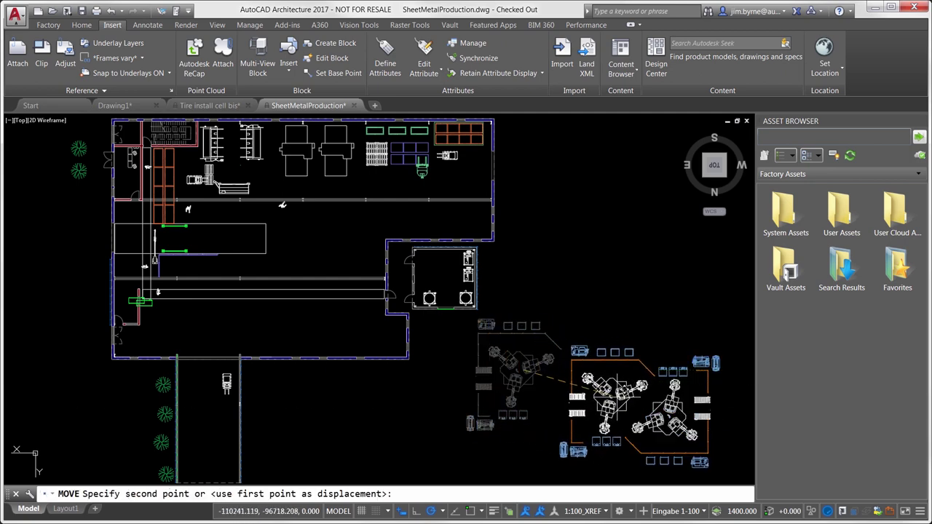
{"action": "left_click", "coordinate": [618, 387]}
{"action": "key", "text": "Return"}
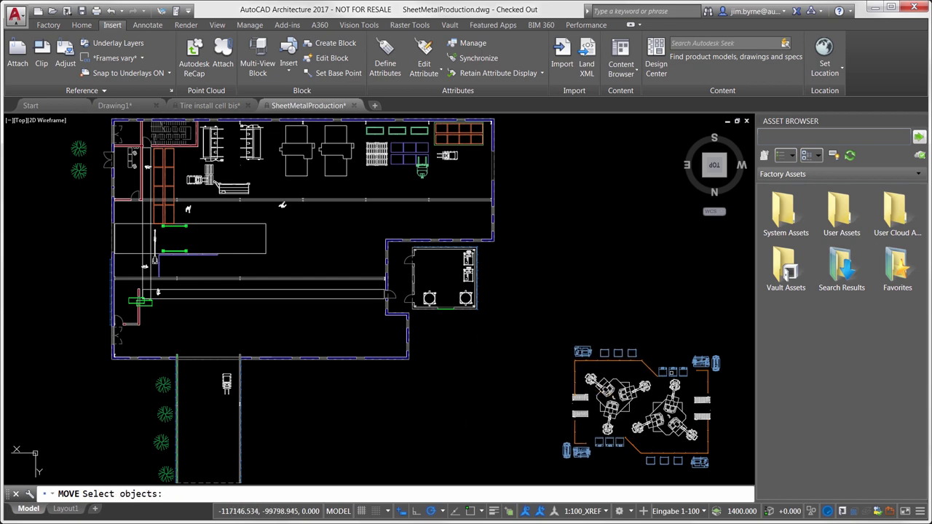
Move the two interlocked welding cells together into the building's lower hall, just left of the small side room.
{"action": "left_click", "coordinate": [633, 394]}
{"action": "key", "text": "Return"}
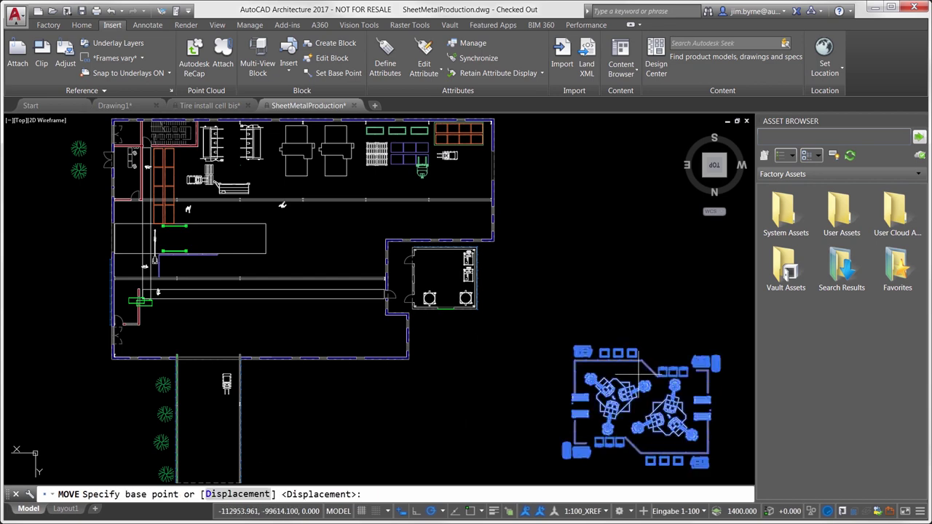
{"action": "left_click", "coordinate": [646, 369]}
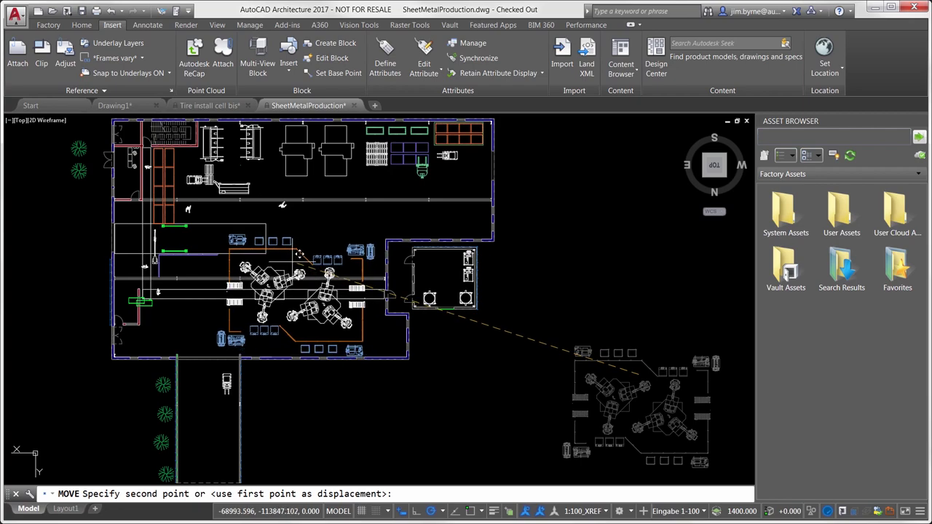
{"action": "scroll", "coordinate": [227, 297], "scroll_direction": "up", "scroll_amount": 2}
{"action": "scroll", "coordinate": [204, 275], "scroll_direction": "up", "scroll_amount": 3}
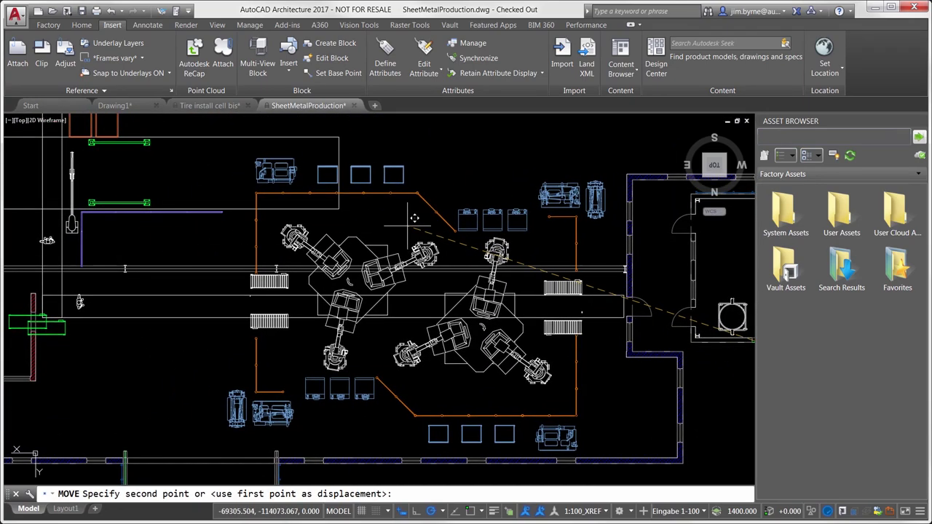
{"action": "left_click", "coordinate": [414, 218]}
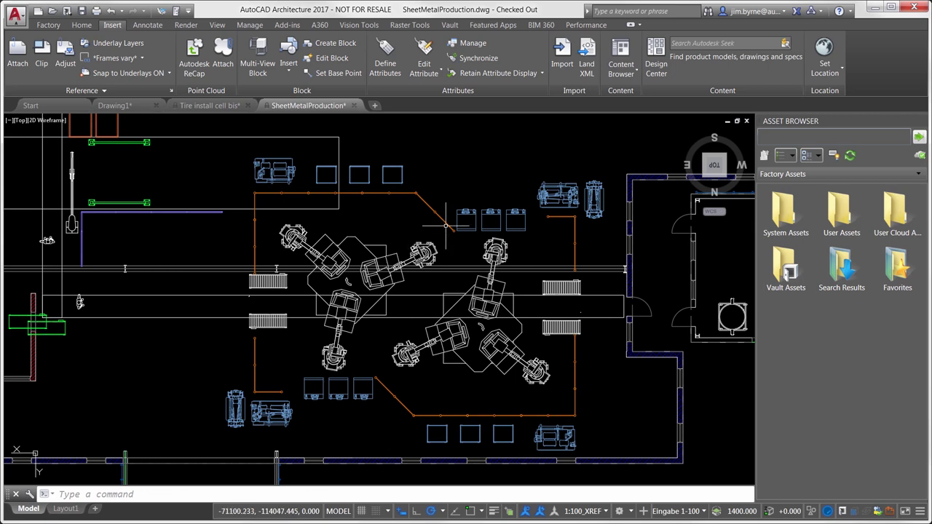
Find the chainable cable tray asset with "tray" and route a three-segment U-shaped run about 21660 long over the welding cells.
{"action": "left_click", "coordinate": [774, 138]}
{"action": "type", "text": "tray"}
{"action": "key", "text": "Return"}
{"action": "mouse_move", "coordinate": [841, 211]}
{"action": "left_mouse_down"}
{"action": "mouse_move", "coordinate": [741, 236]}
{"action": "mouse_move", "coordinate": [718, 232]}
{"action": "left_mouse_up"}
{"action": "left_click", "coordinate": [311, 238]}
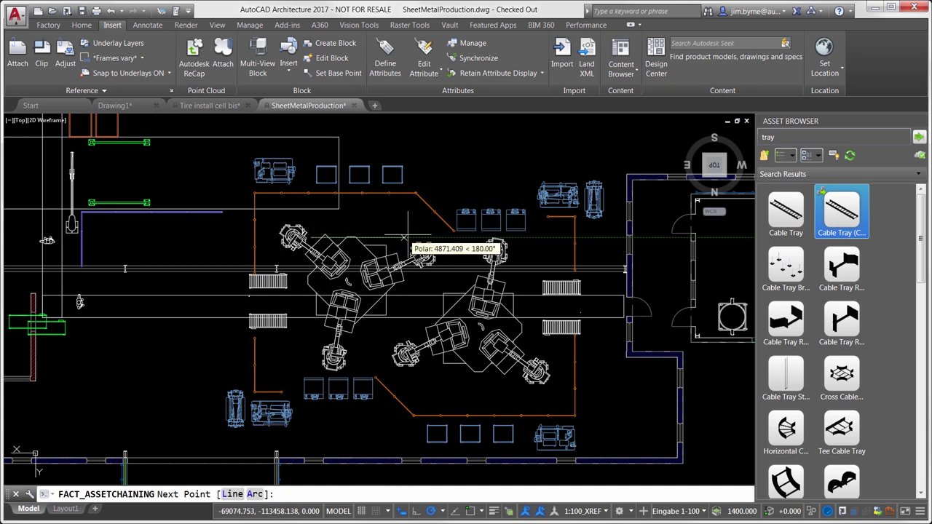
{"action": "left_click", "coordinate": [453, 238]}
{"action": "left_click", "coordinate": [451, 362]}
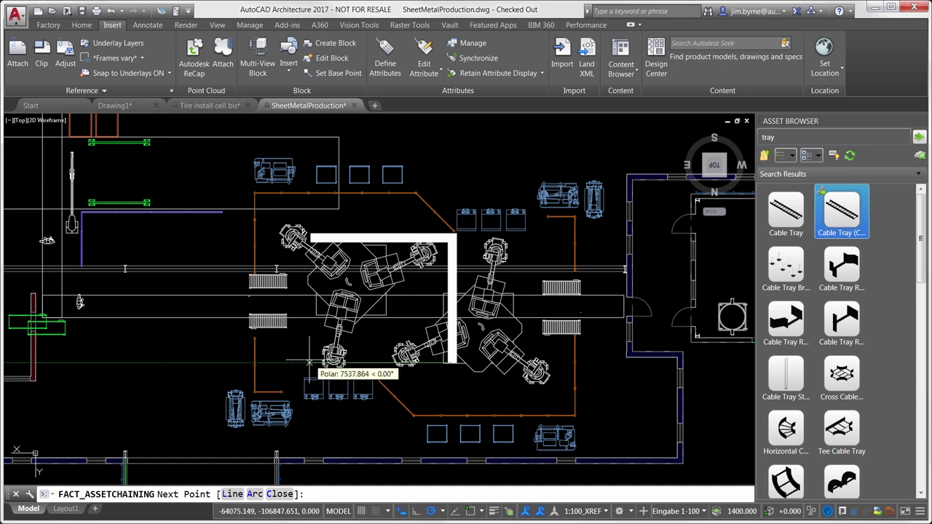
{"action": "left_click", "coordinate": [310, 362]}
{"action": "key", "text": "Return"}
Set the elevation of the U-shaped cable tray run to 3000.
{"action": "left_click", "coordinate": [396, 238]}
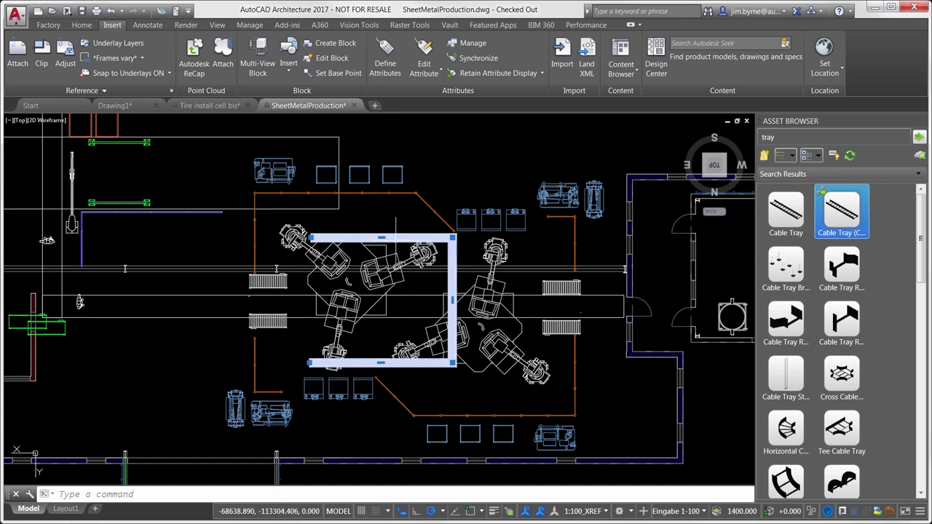
{"action": "right_click", "coordinate": [396, 240]}
{"action": "left_click", "coordinate": [425, 446]}
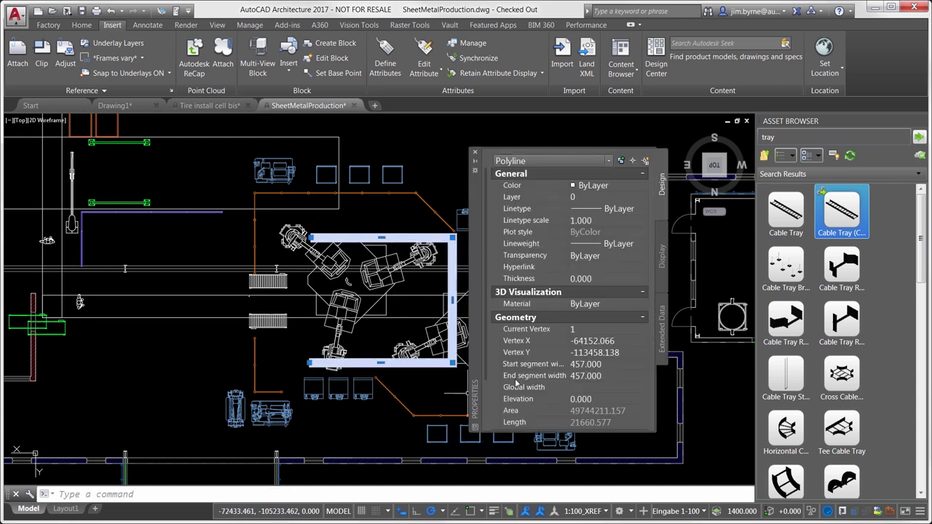
{"action": "left_click", "coordinate": [605, 401]}
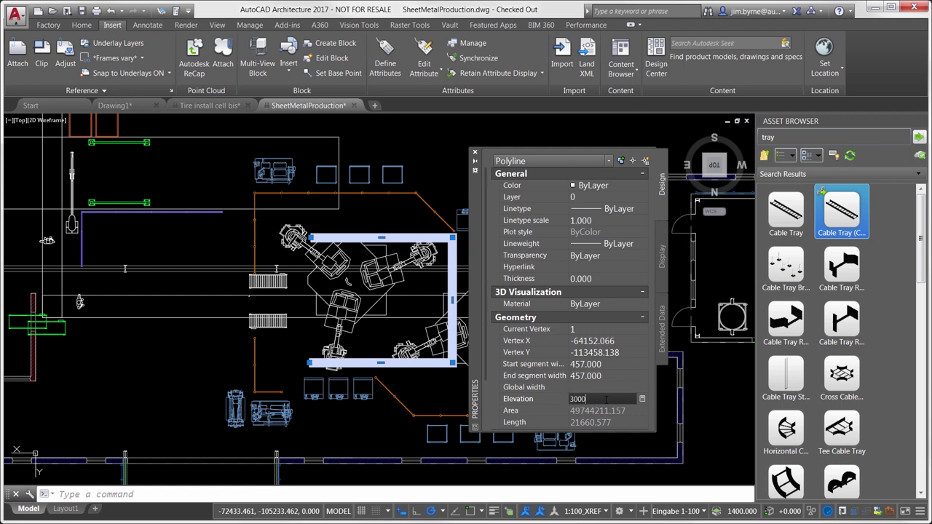
{"action": "type", "text": "300"}
{"action": "key", "text": "Return"}
{"action": "left_click", "coordinate": [475, 153]}
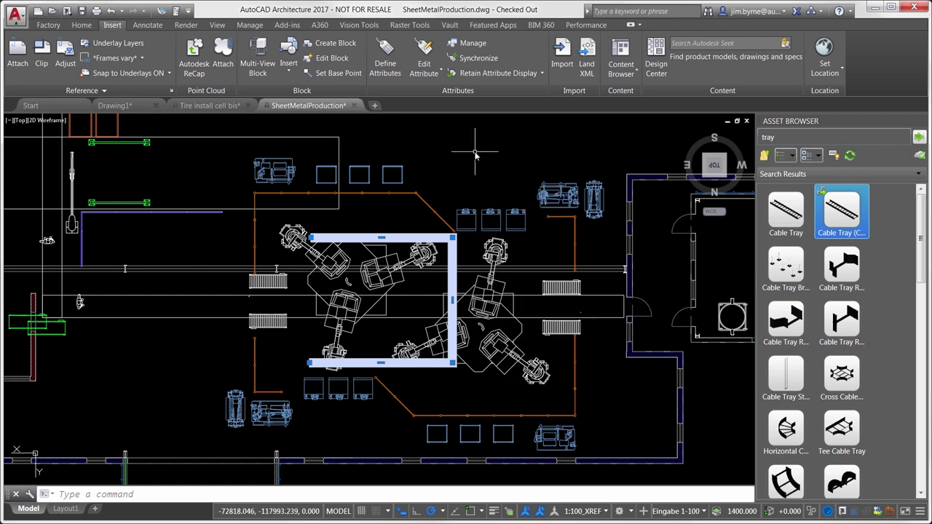
Open the left welding cell's external reference for in-place editing.
{"action": "left_click", "coordinate": [273, 325]}
{"action": "right_click", "coordinate": [273, 325]}
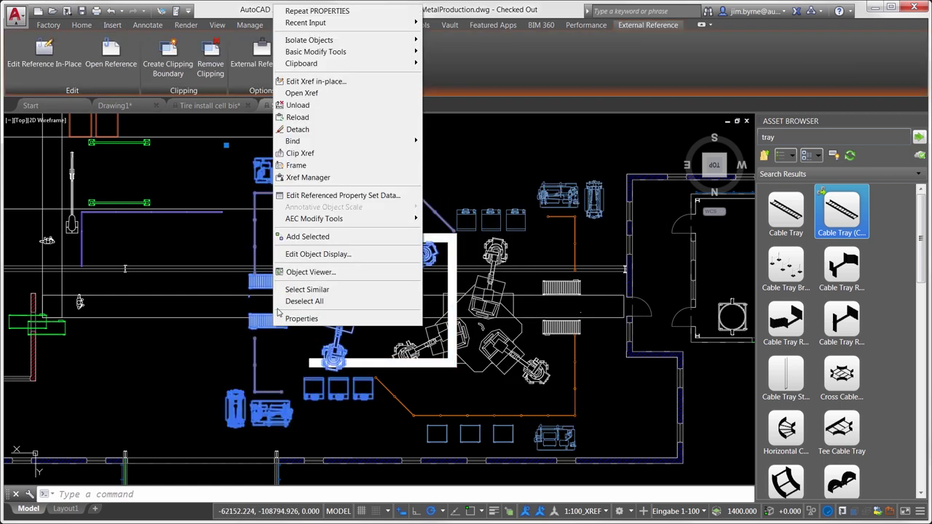
{"action": "left_click", "coordinate": [313, 82]}
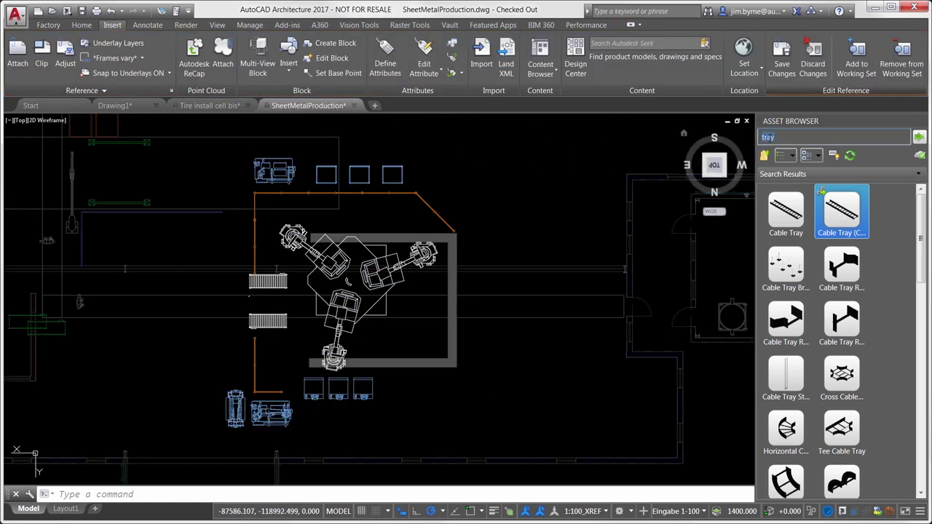
Extend both of the cell's conveyors outward with horizontal curved and straight roller conveyor assets, and save the changes to the reference.
{"action": "left_click", "coordinate": [769, 138]}
{"action": "type", "text": "roller"}
{"action": "key", "text": "Return"}
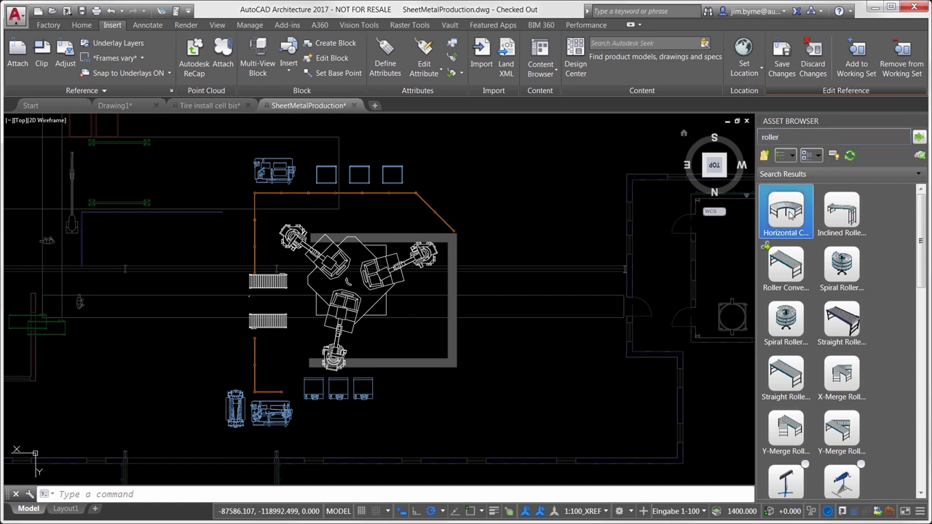
{"action": "left_click_drag", "start_coordinate": [713, 244], "coordinate": [231, 273]}
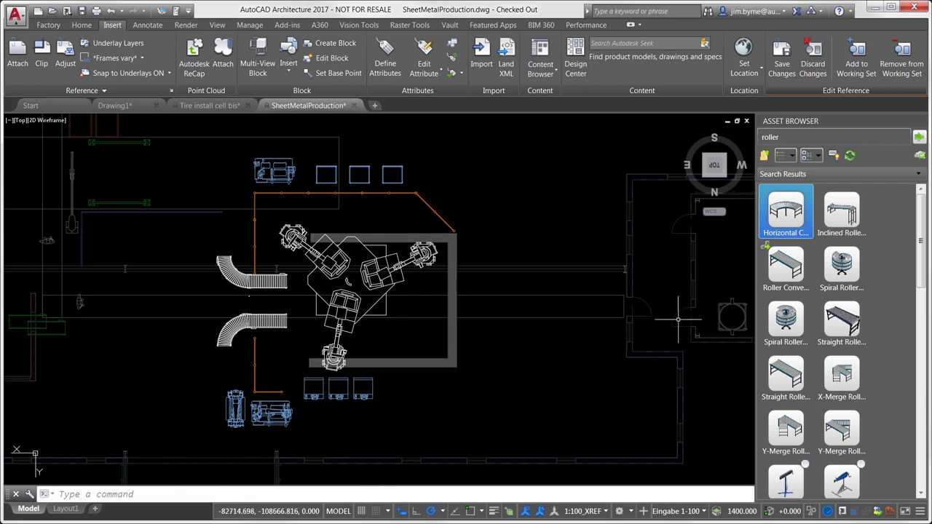
{"action": "left_click_drag", "start_coordinate": [787, 379], "coordinate": [223, 356]}
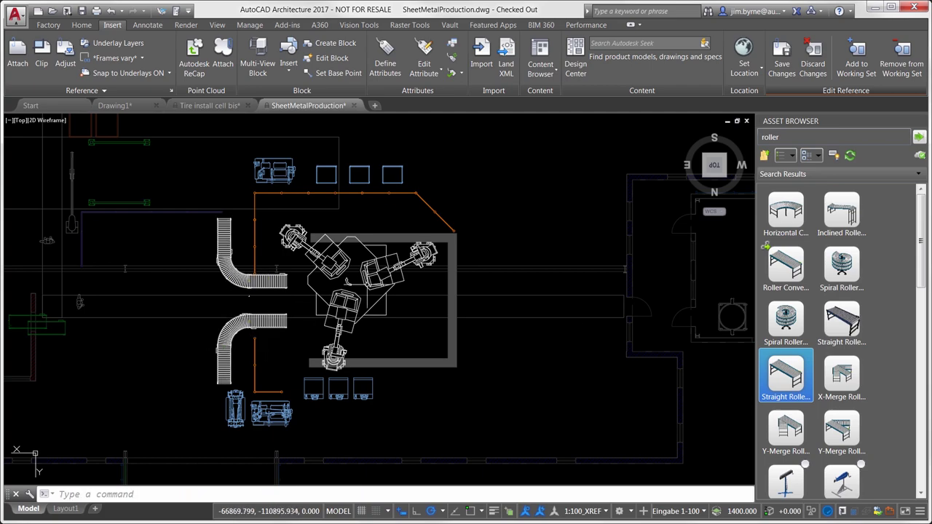
{"action": "left_click", "coordinate": [778, 62]}
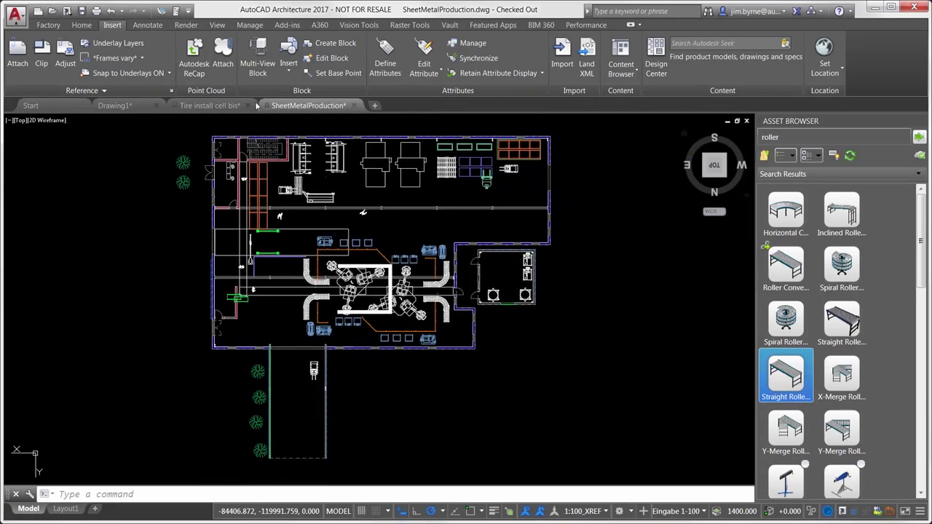
Run the transportation analysis in the Tire install cell bis drawing and select Operation 3 : Wheels of the Vimek Assembly job.
{"action": "left_click", "coordinate": [210, 105]}
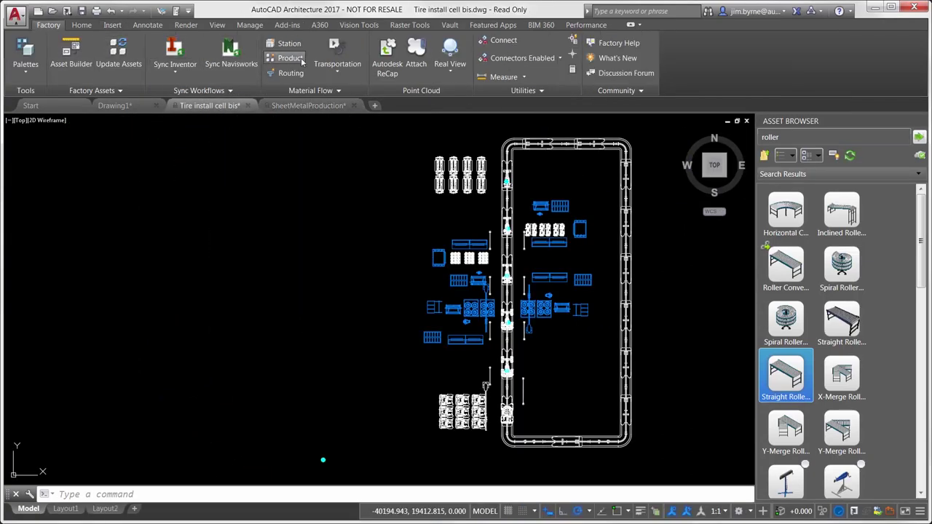
{"action": "left_click", "coordinate": [344, 50]}
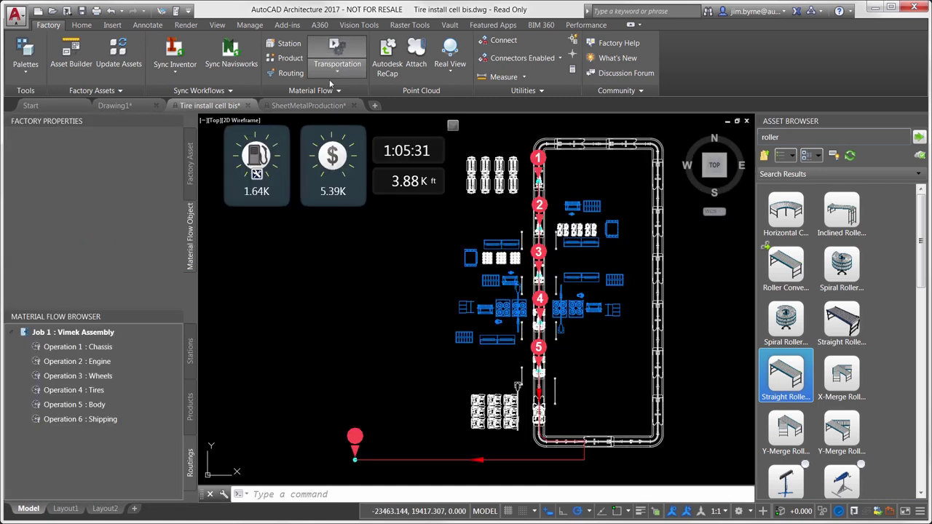
{"action": "left_click", "coordinate": [83, 376]}
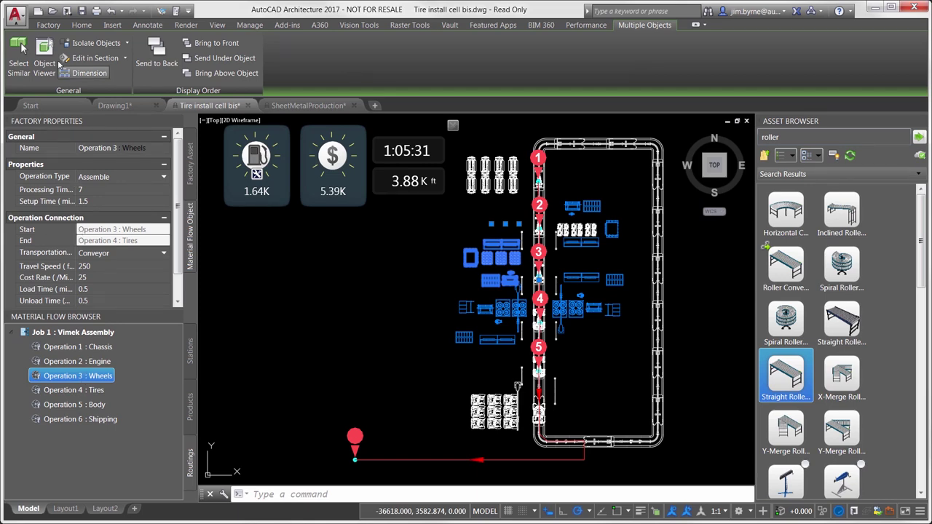
Switch the material flow analysis to Machine and set the Wheels operation's processing time to 2.
{"action": "left_click", "coordinate": [48, 24]}
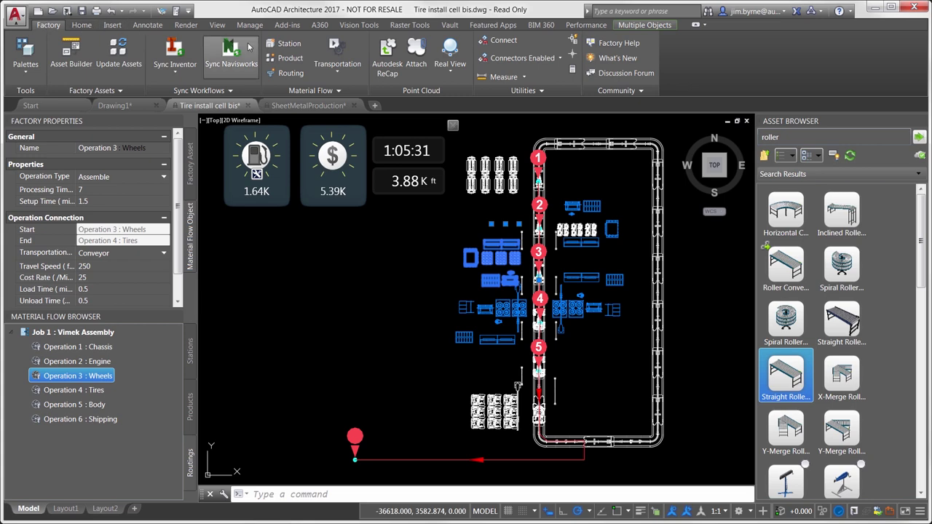
{"action": "left_click", "coordinate": [339, 75]}
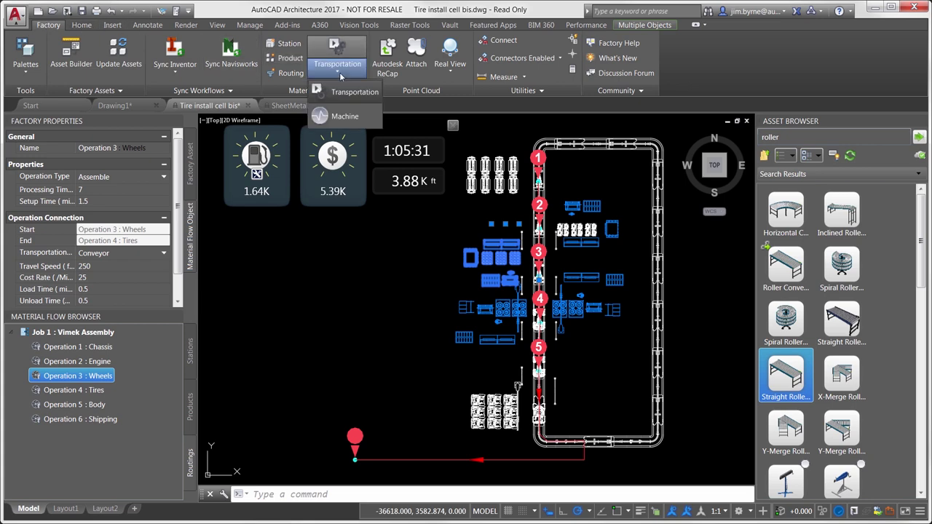
{"action": "left_click", "coordinate": [345, 117]}
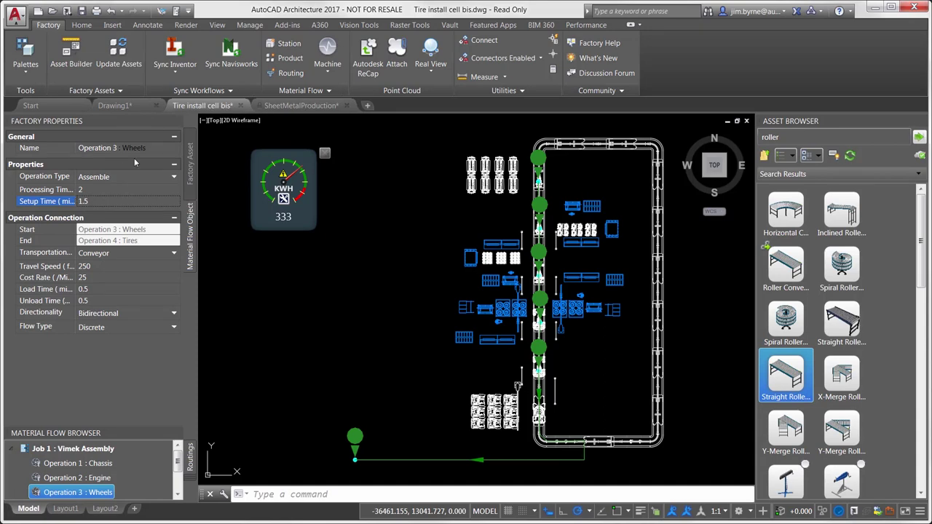
Return to the SheetMetalProduction layout and sync it to Inventor as a 3D assembly.
{"action": "left_click", "coordinate": [280, 106]}
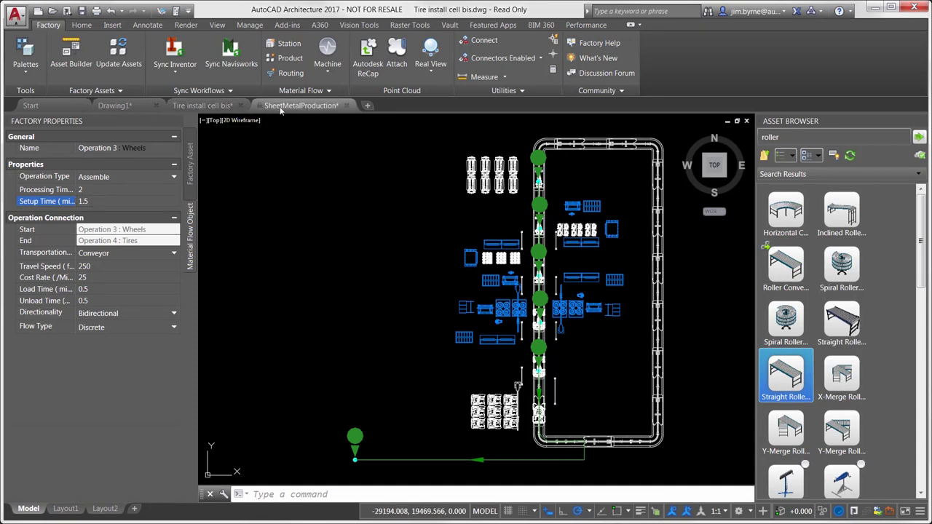
{"action": "left_click", "coordinate": [175, 51]}
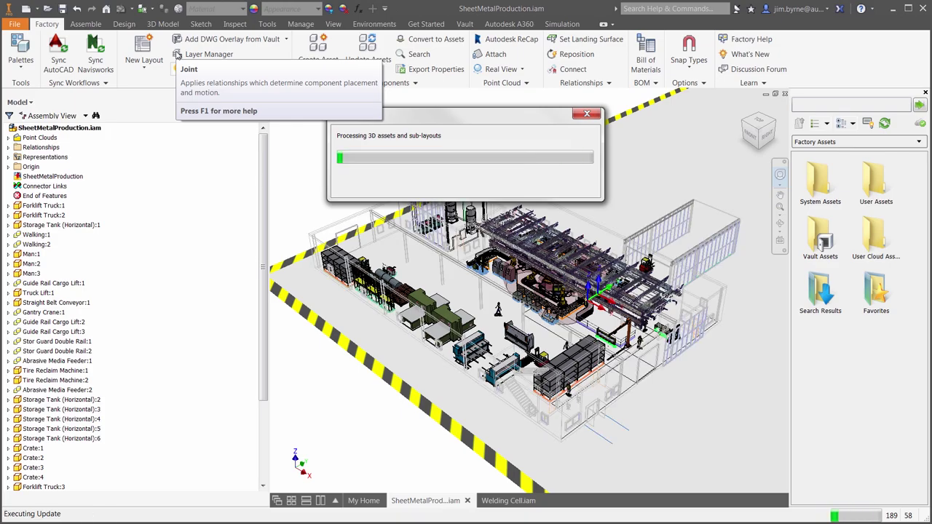
Search the assets for "jib" and place a Slewing Arm Jib crane between the two near curved conveyors, its arm turned over the welding cell.
{"action": "scroll", "coordinate": [231, 124], "scroll_direction": "down", "scroll_amount": 5}
{"action": "scroll", "coordinate": [232, 124], "scroll_direction": "down", "scroll_amount": 4}
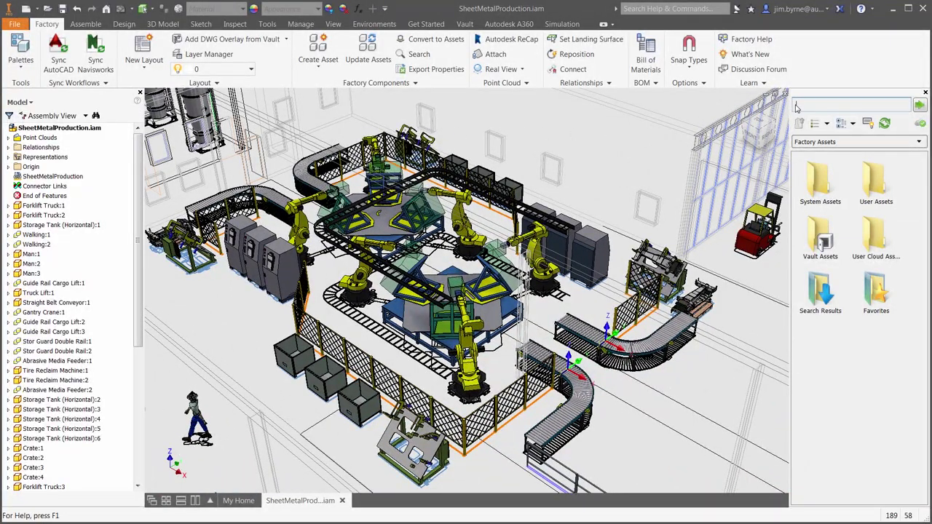
{"action": "type", "text": "ib"}
{"action": "key", "text": "Return"}
{"action": "left_click_drag", "start_coordinate": [873, 220], "coordinate": [592, 368]}
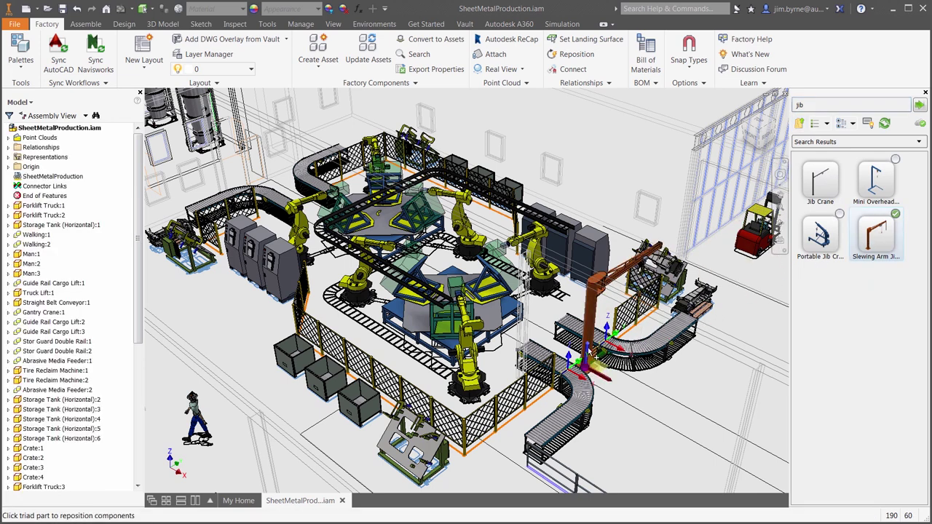
{"action": "key", "text": "Return"}
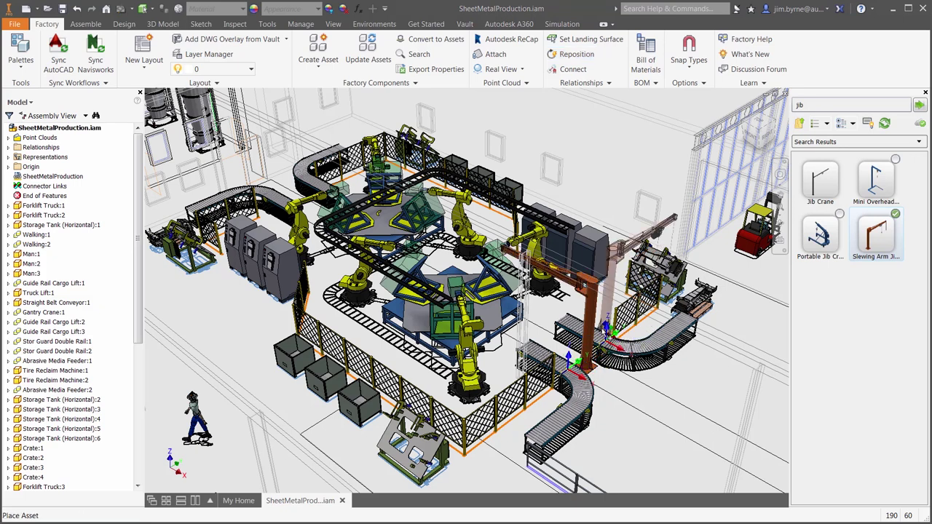
Place a second Slewing Arm Jib crane between the two curved conveyors at the far end of the welding cells and adjust its rotation.
{"action": "left_click", "coordinate": [290, 191]}
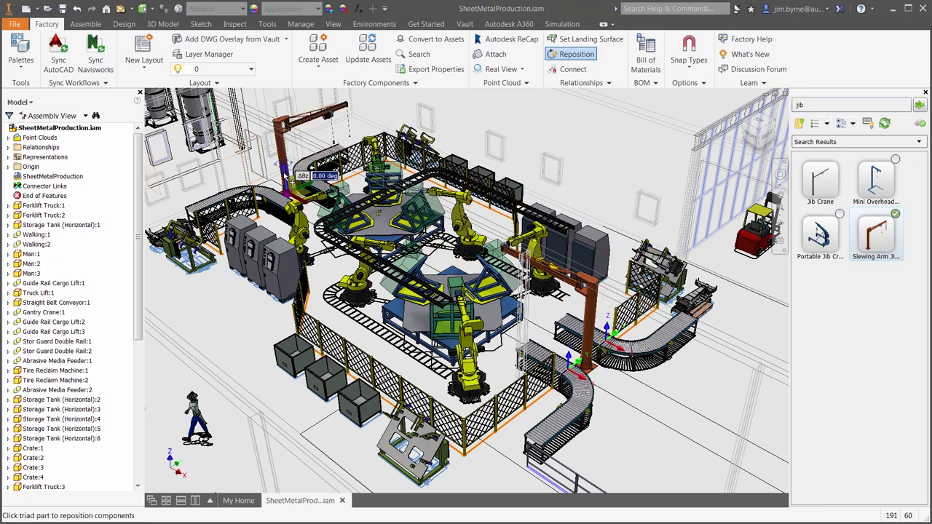
{"action": "left_click_drag", "start_coordinate": [284, 173], "coordinate": [267, 186]}
{"action": "key", "text": "Return"}
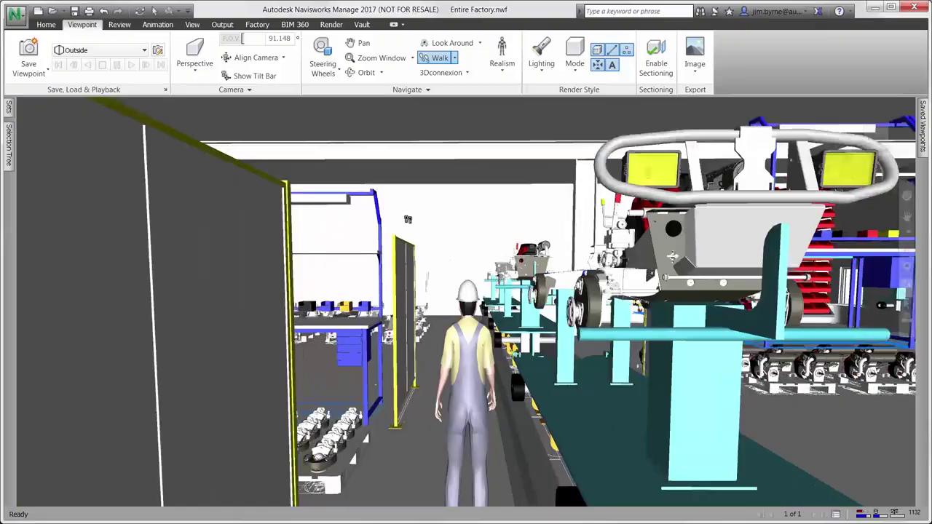
Walk through the Entire Factory model in Navisworks, examining the assembly line, the machine area and the welding cells.
{"action": "left_click_drag", "start_coordinate": [408, 220], "coordinate": [477, 202]}
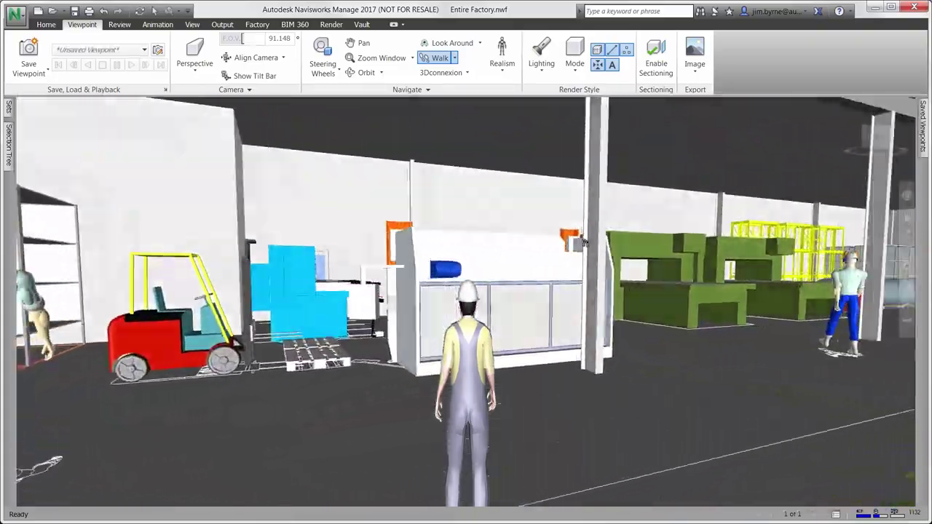
{"action": "left_click_drag", "start_coordinate": [583, 242], "coordinate": [589, 245]}
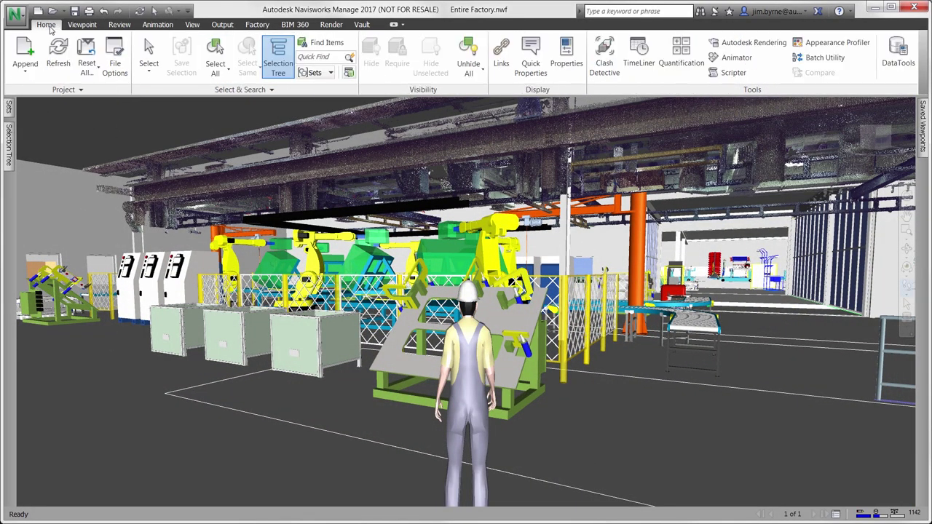
Add a clash test with SheetMetalProduction.iam as Selection A.
{"action": "left_click", "coordinate": [604, 64]}
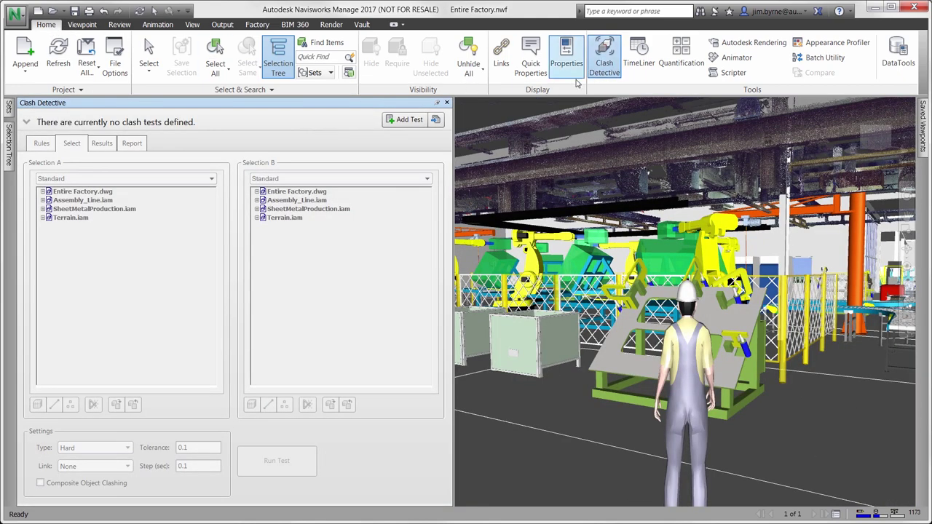
{"action": "left_click", "coordinate": [403, 119]}
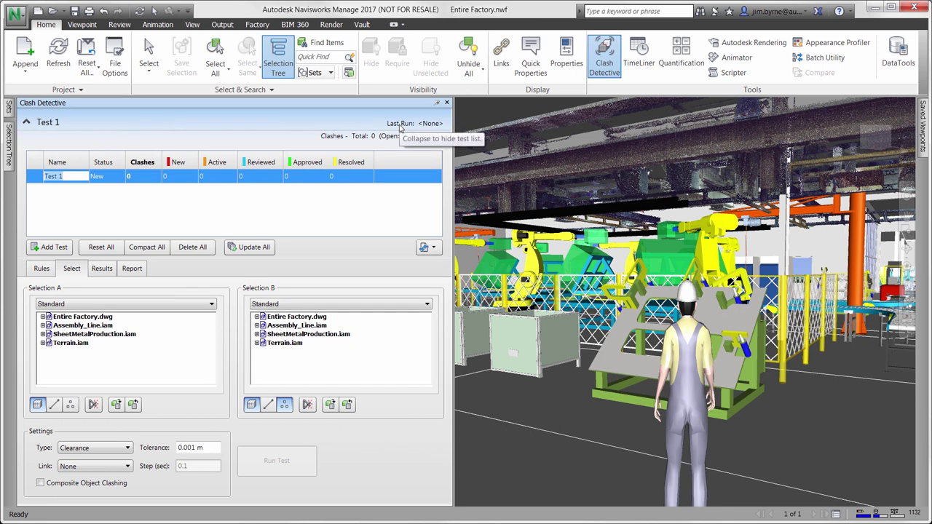
{"action": "left_click", "coordinate": [95, 334]}
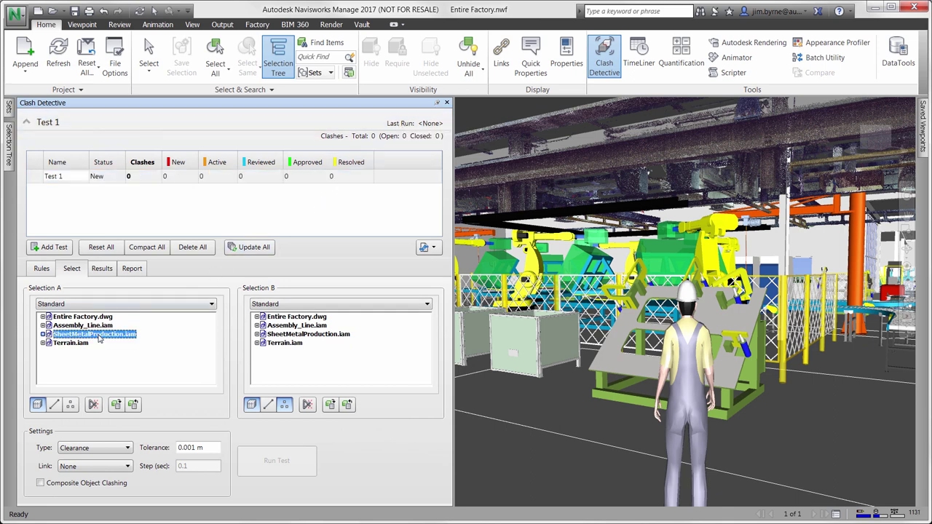
Set Point Cloud.rcs inside SheetMetalProduction.iam as Selection B of the clash test and run the test.
{"action": "left_click", "coordinate": [256, 335]}
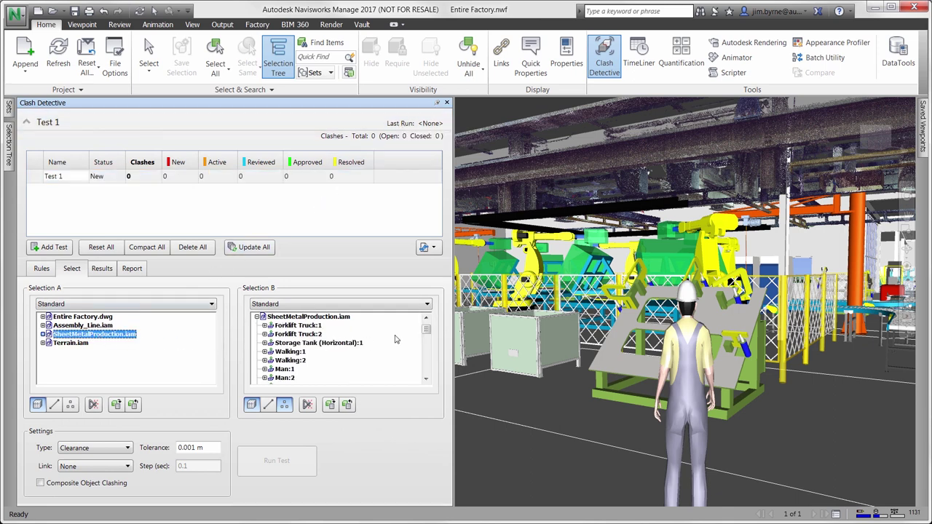
{"action": "left_click_drag", "start_coordinate": [425, 333], "coordinate": [427, 384]}
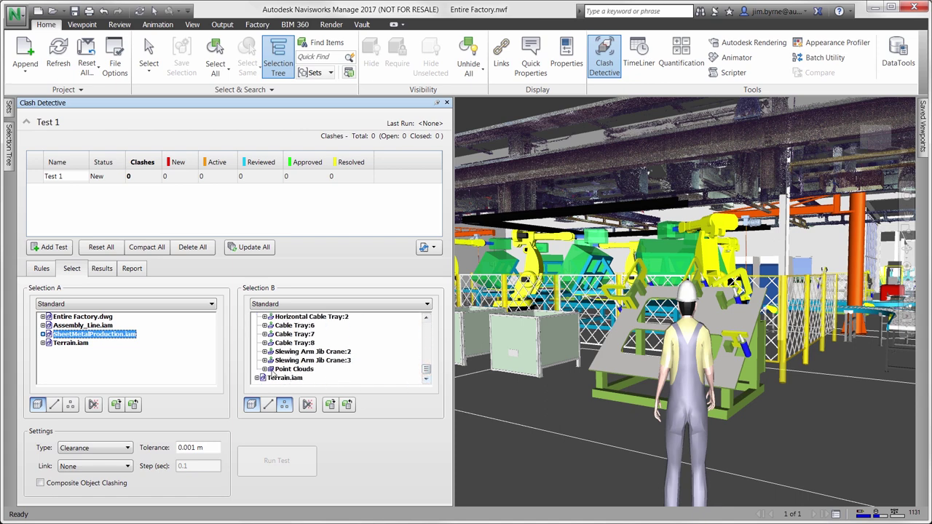
{"action": "left_click", "coordinate": [265, 369]}
{"action": "left_click", "coordinate": [273, 378]}
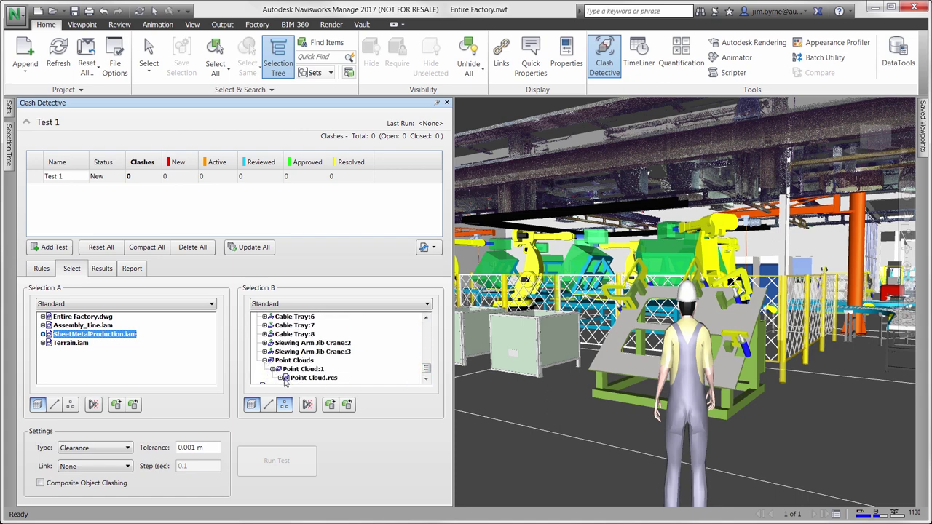
{"action": "left_click", "coordinate": [301, 378]}
{"action": "left_click", "coordinate": [286, 456]}
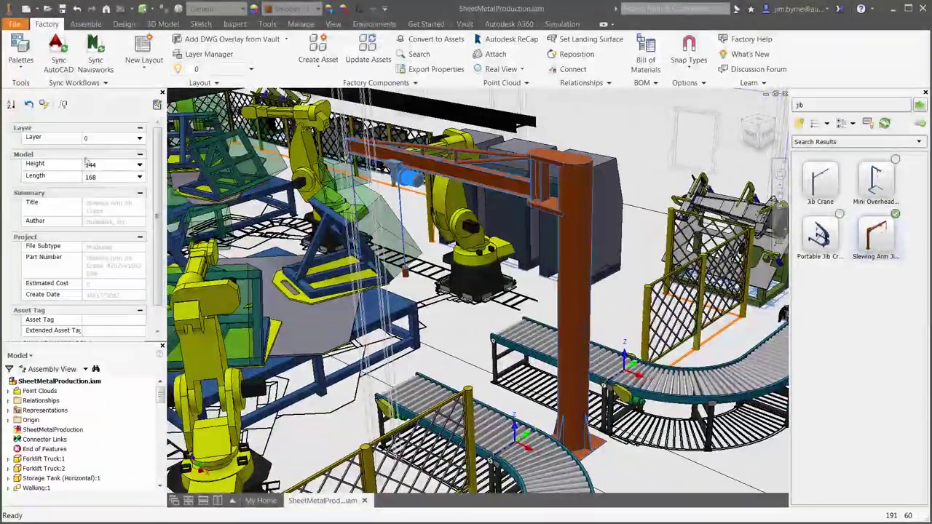
In Inventor, set the height of the Slewing Arm Jib crane in the SheetMetalProduction assembly to 120.
{"action": "left_click", "coordinate": [95, 165]}
{"action": "type", "text": "120"}
{"action": "key", "text": "Return"}
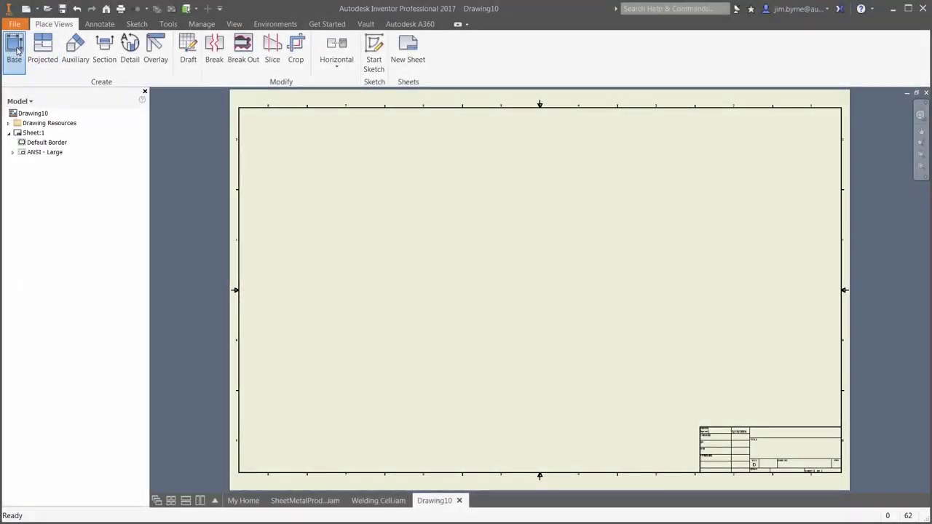
Place a front base view of Welding Cell.iam at scale 0.02 with projected top and isometric views on the drawing sheet.
{"action": "left_click", "coordinate": [15, 49]}
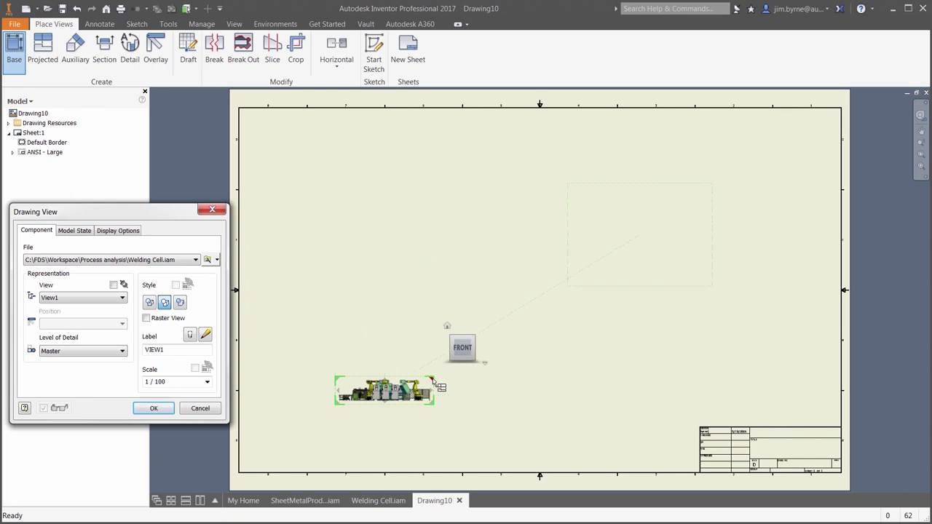
{"action": "left_click_drag", "start_coordinate": [435, 380], "coordinate": [477, 364]}
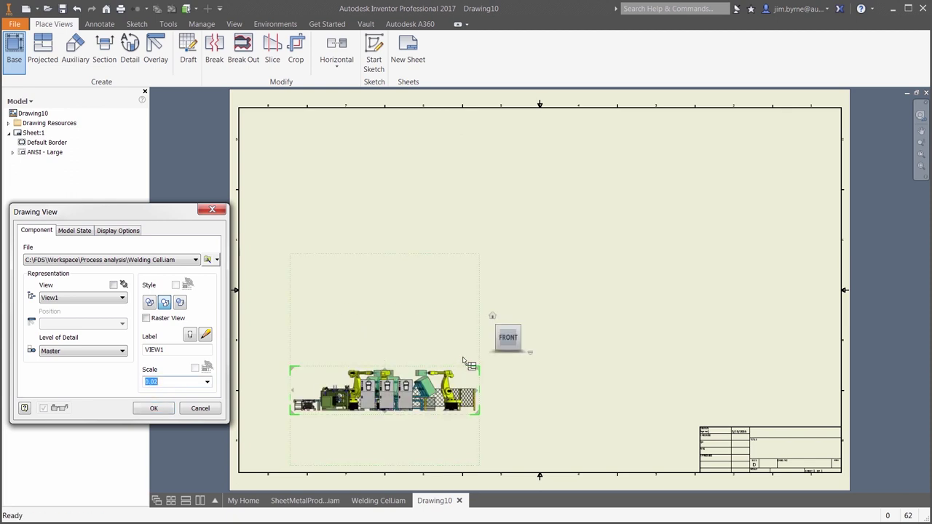
{"action": "left_click", "coordinate": [433, 246]}
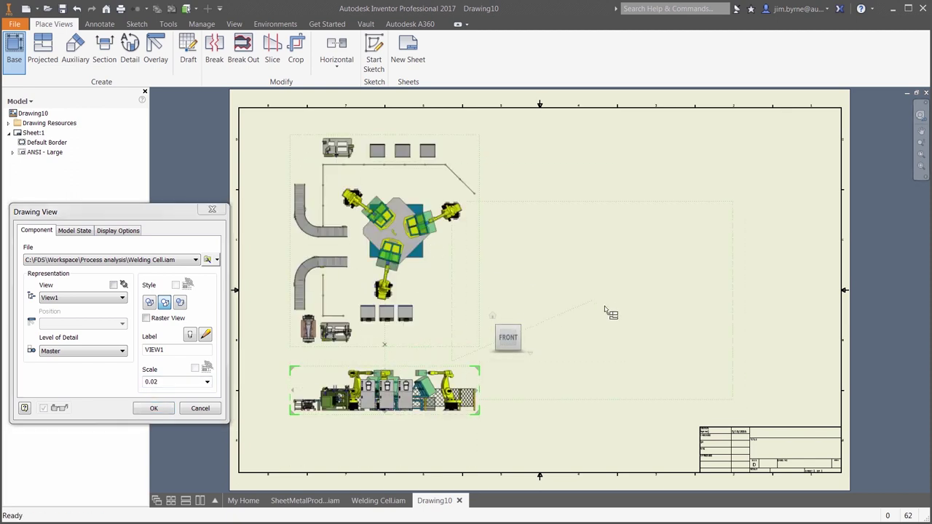
{"action": "left_click", "coordinate": [670, 336]}
{"action": "right_click", "coordinate": [670, 336]}
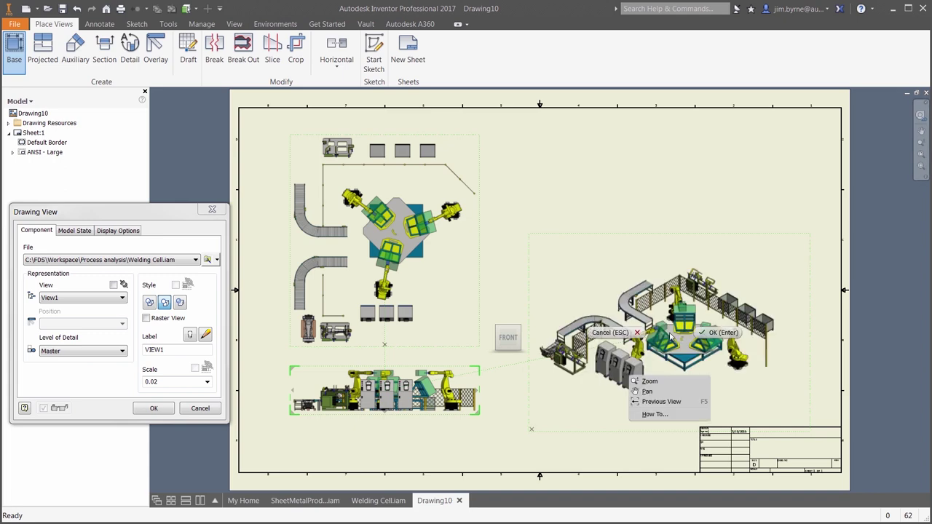
{"action": "left_click", "coordinate": [699, 333]}
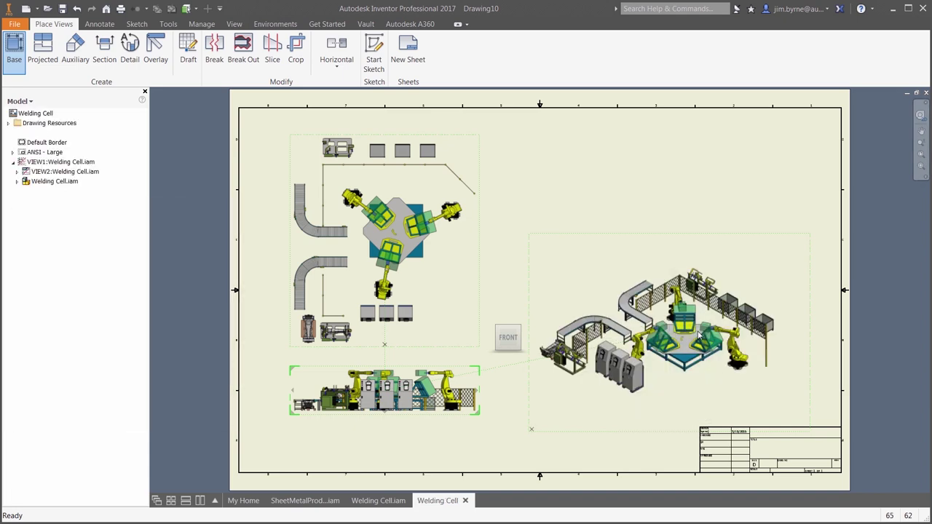
Change the isometric view of the welding cell to the shaded display style.
{"action": "right_click", "coordinate": [604, 292]}
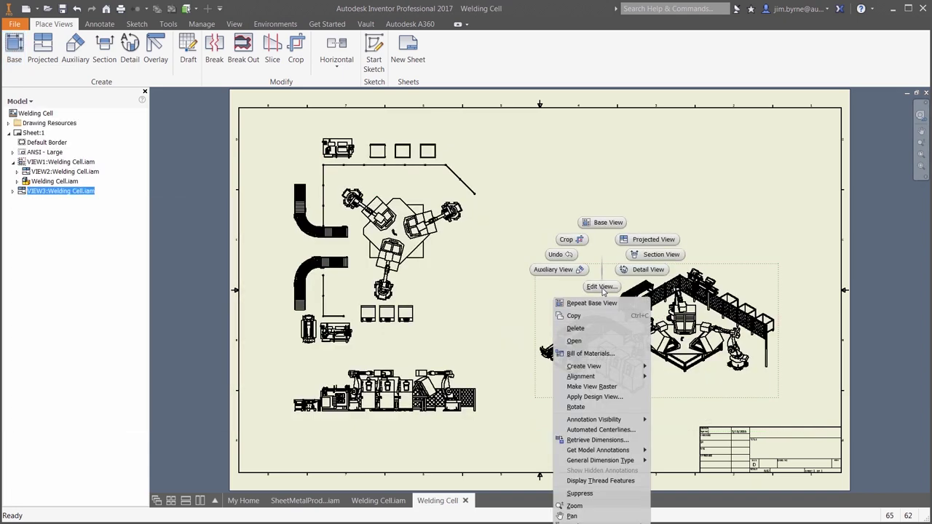
{"action": "left_click", "coordinate": [602, 287]}
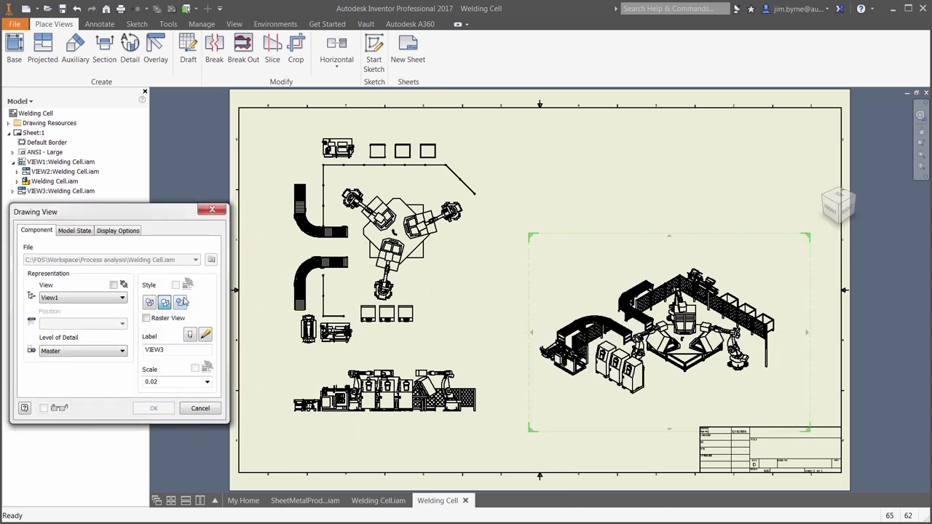
{"action": "left_click", "coordinate": [154, 409]}
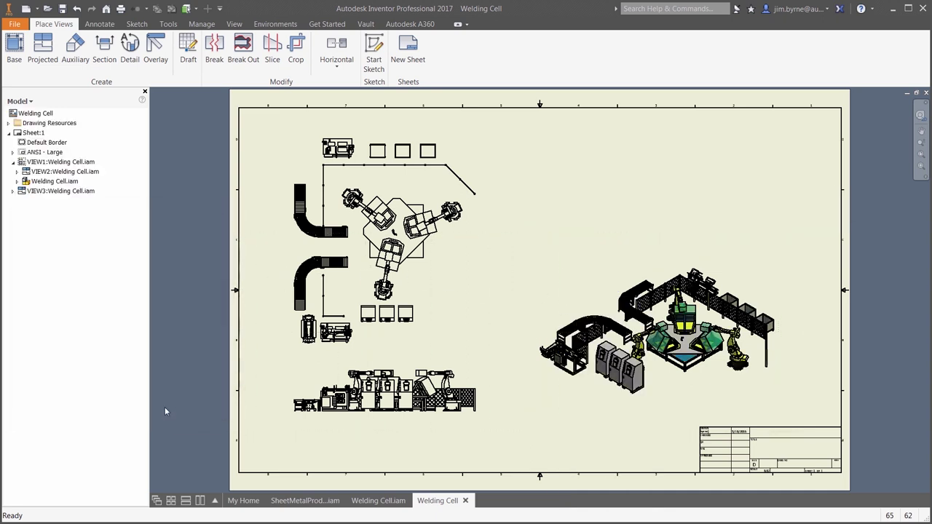
Create a structured parts list from the isometric view and place it in the upper-right corner of the sheet border.
{"action": "left_click", "coordinate": [99, 25]}
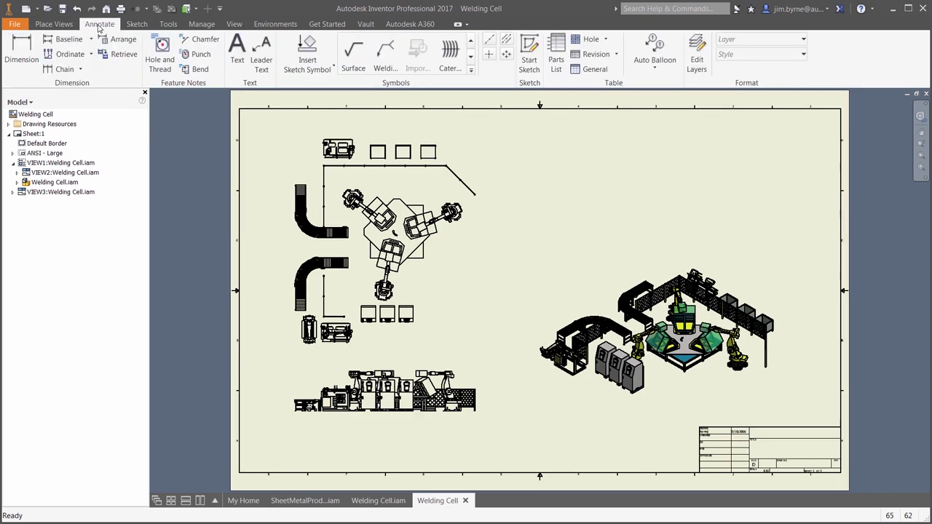
{"action": "left_click", "coordinate": [557, 62]}
{"action": "left_click", "coordinate": [579, 287]}
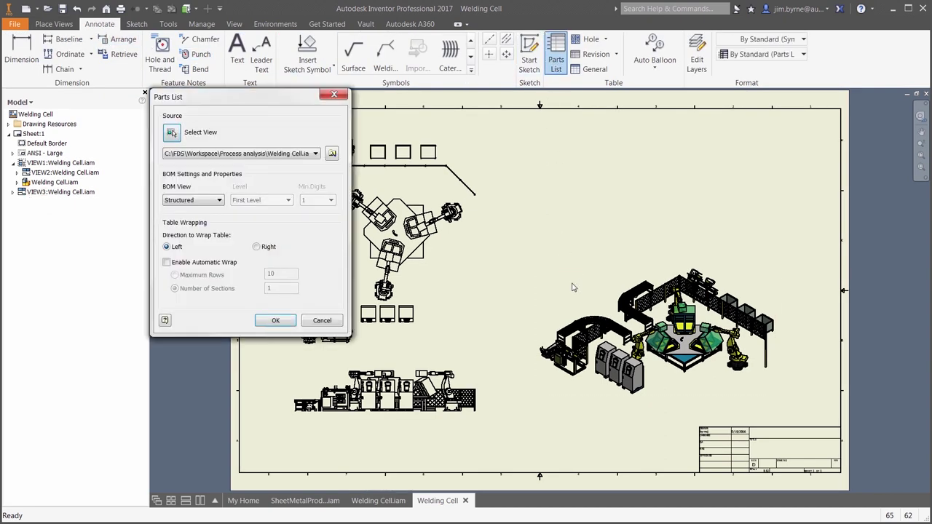
{"action": "key", "text": "Return"}
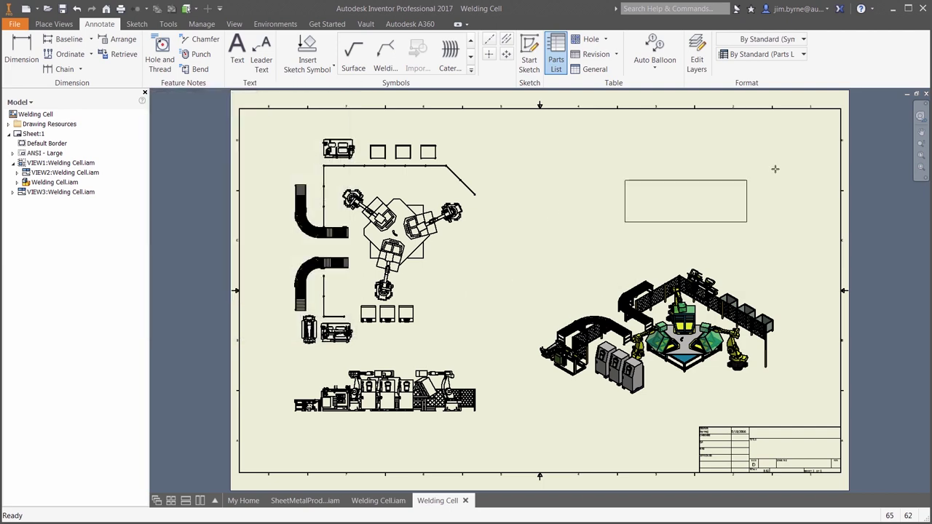
{"action": "left_click", "coordinate": [841, 109]}
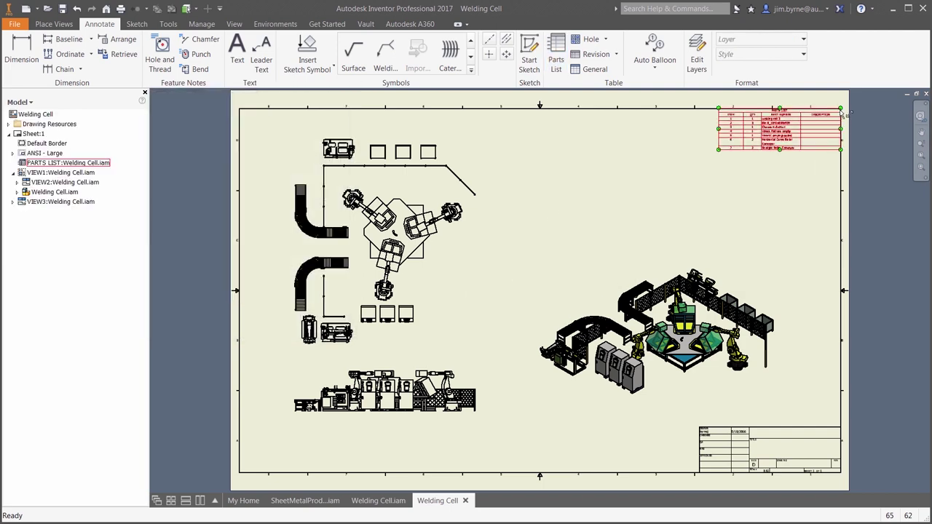
Auto-balloon all components of the isometric view, placing the balloons in a horizontal row above it.
{"action": "left_click", "coordinate": [653, 52]}
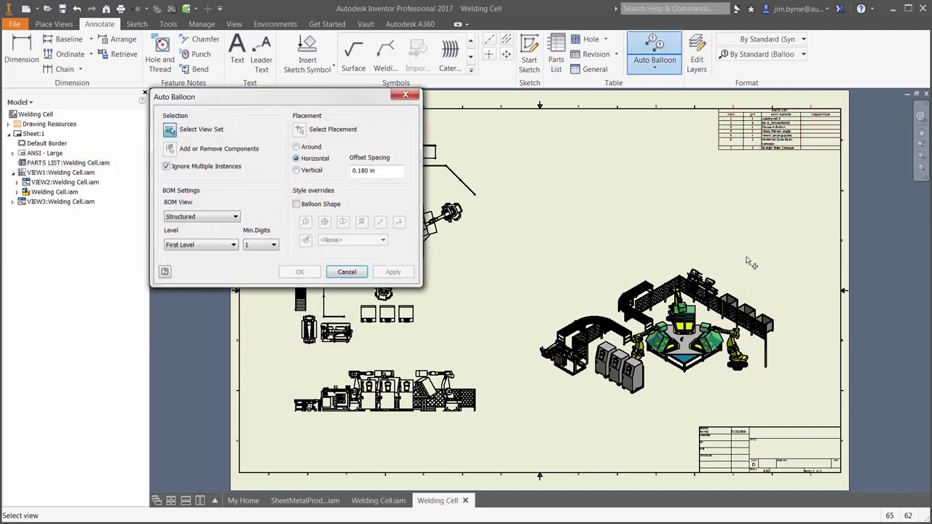
{"action": "left_click", "coordinate": [751, 268]}
{"action": "left_click_drag", "start_coordinate": [798, 252], "coordinate": [508, 405]}
{"action": "left_click", "coordinate": [299, 130]}
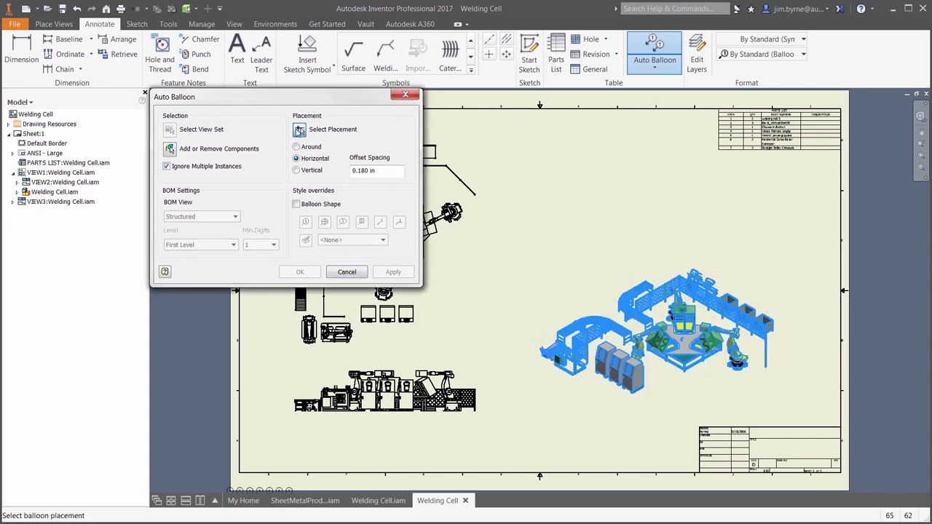
{"action": "left_click", "coordinate": [627, 240]}
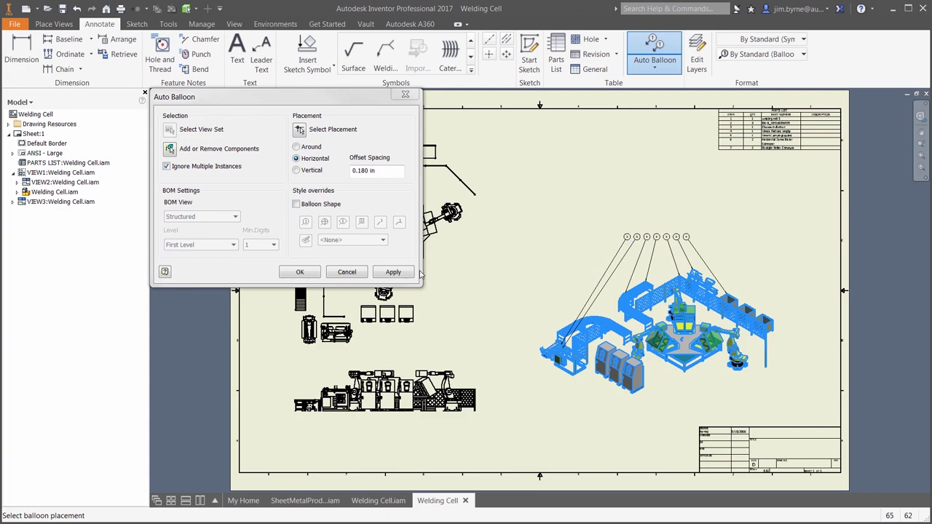
{"action": "left_click", "coordinate": [300, 271]}
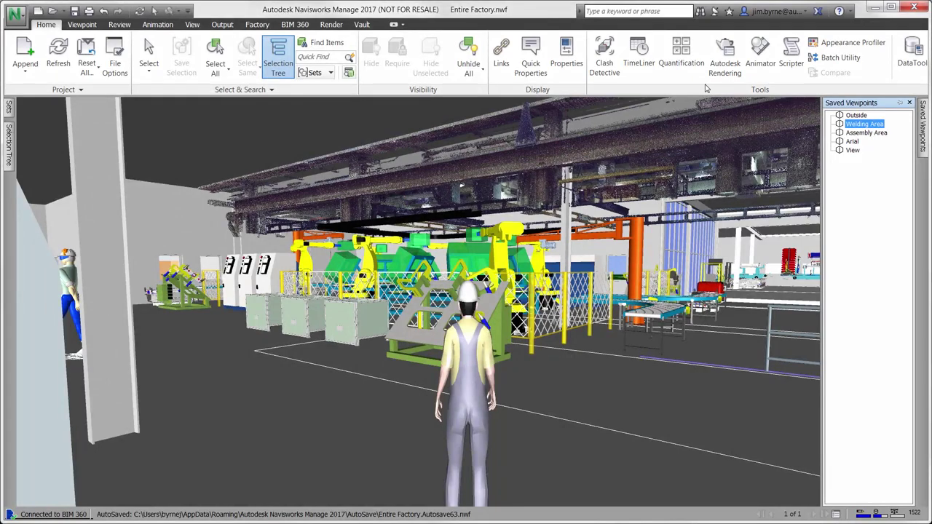
In Navisworks, open TimeLiner for the Entire Factory model and keep the Selection Tree permanently displayed.
{"action": "left_click", "coordinate": [639, 58]}
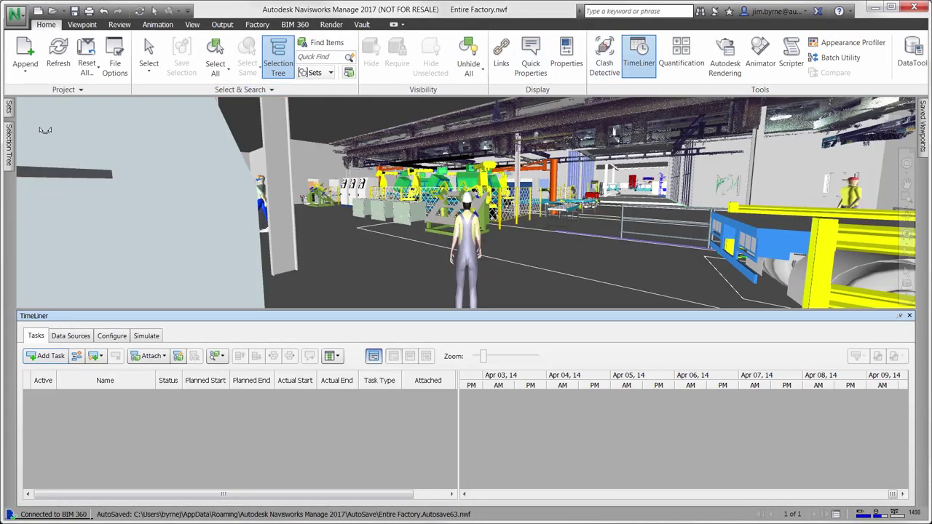
{"action": "mouse_move", "coordinate": [12, 151]}
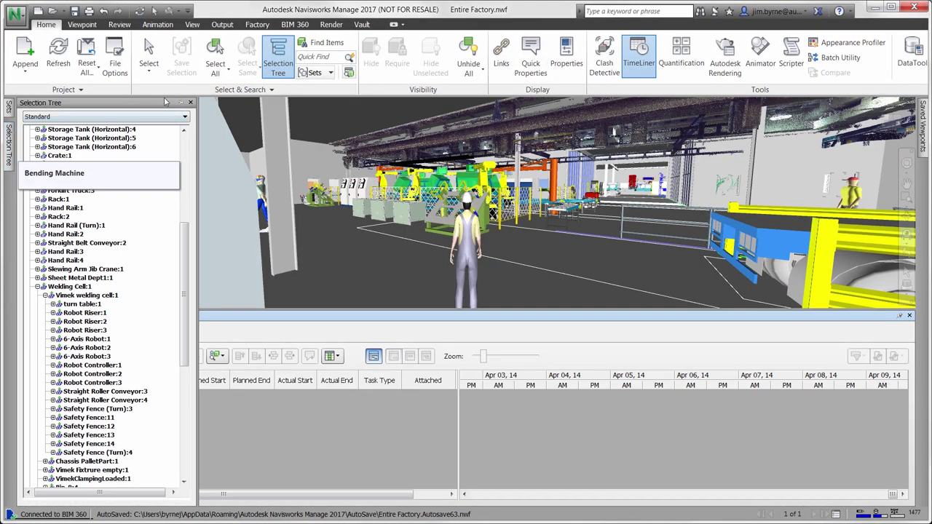
{"action": "left_click", "coordinate": [182, 103]}
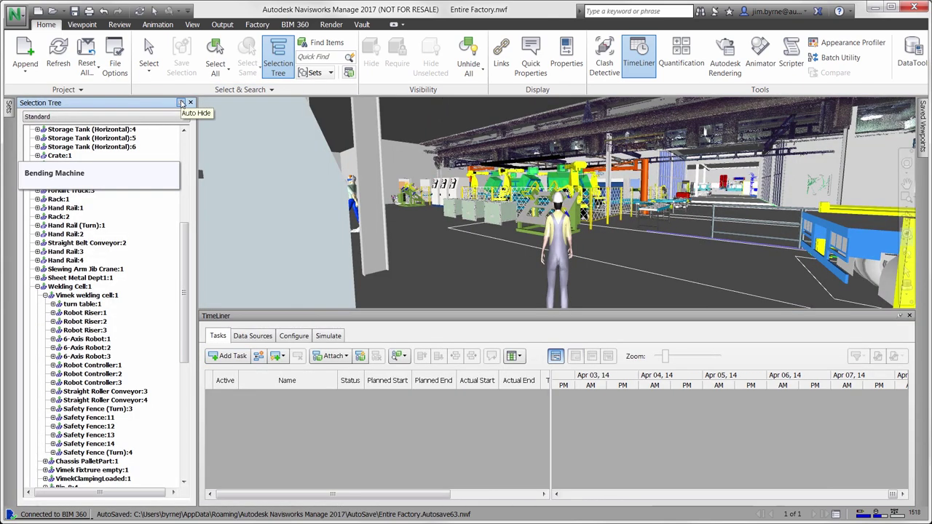
Add Project timeline.csv as a TimeLiner data source and build its task hierarchy.
{"action": "left_click", "coordinate": [253, 336]}
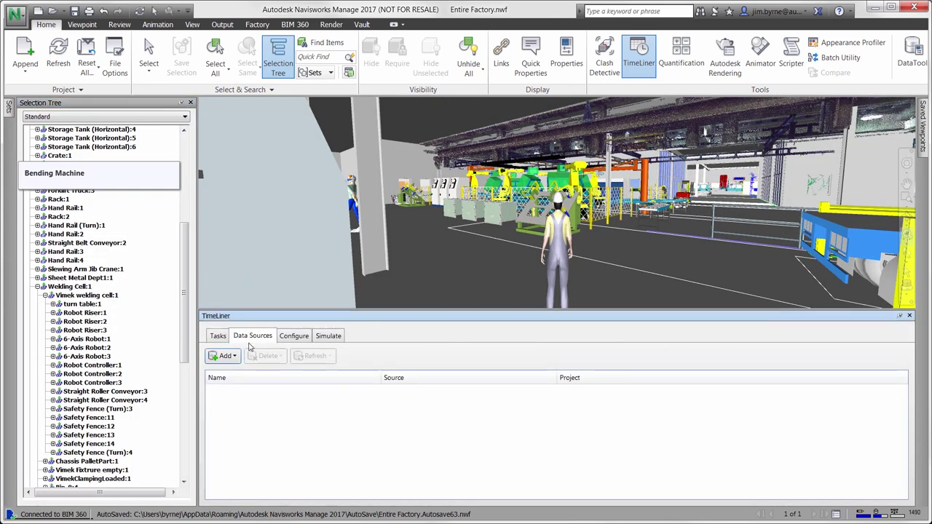
{"action": "left_click", "coordinate": [224, 356]}
{"action": "left_click", "coordinate": [240, 372]}
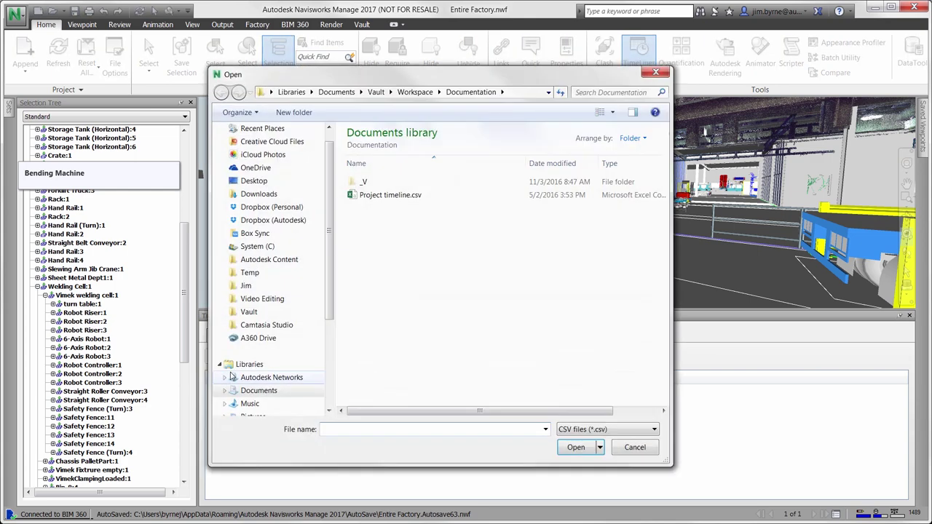
{"action": "left_click", "coordinate": [391, 195]}
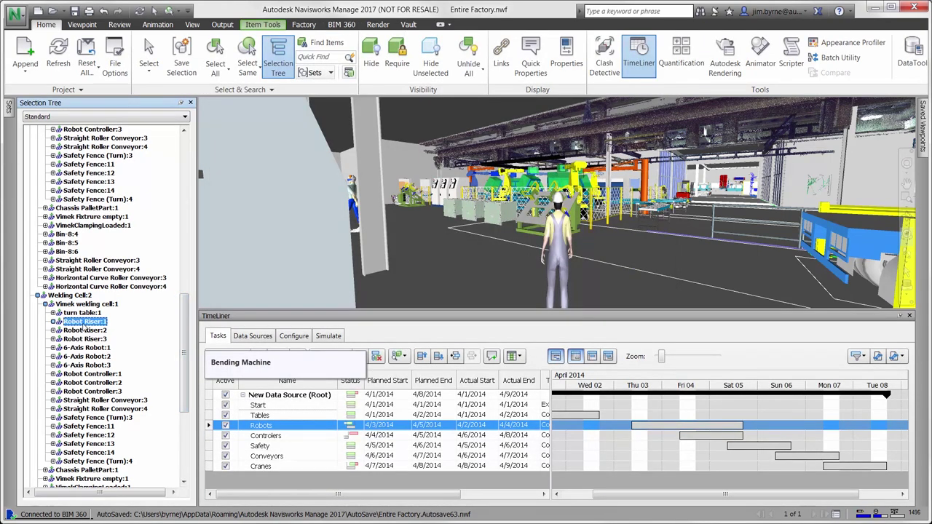
Attach the three robot risers and three 6-axis robots of Welding Cell:2 to the Robots task.
{"action": "left_click_drag", "start_coordinate": [86, 327], "coordinate": [93, 369]}
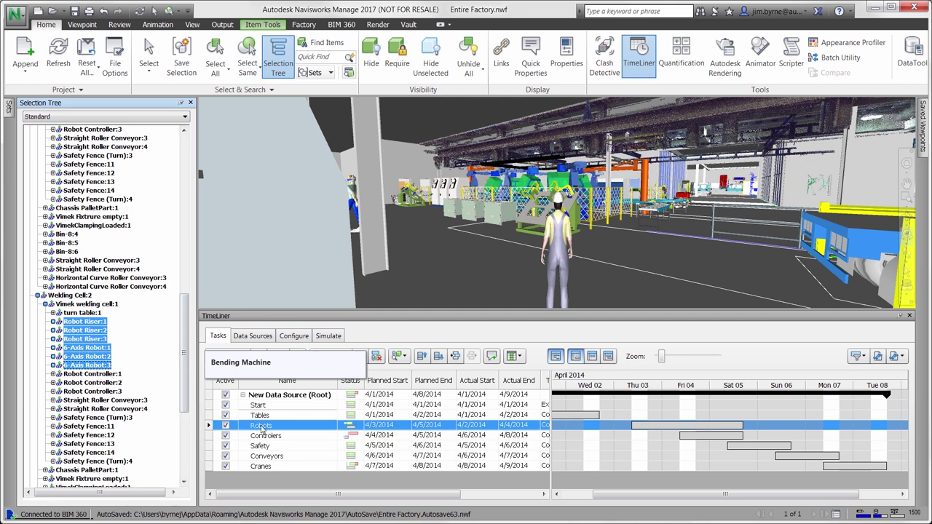
{"action": "right_click", "coordinate": [262, 427]}
{"action": "left_click", "coordinate": [277, 415]}
Attach the three robot controllers of both Welding Cell:1 and Welding Cell:2 to the Controlers task.
{"action": "left_click", "coordinate": [269, 435]}
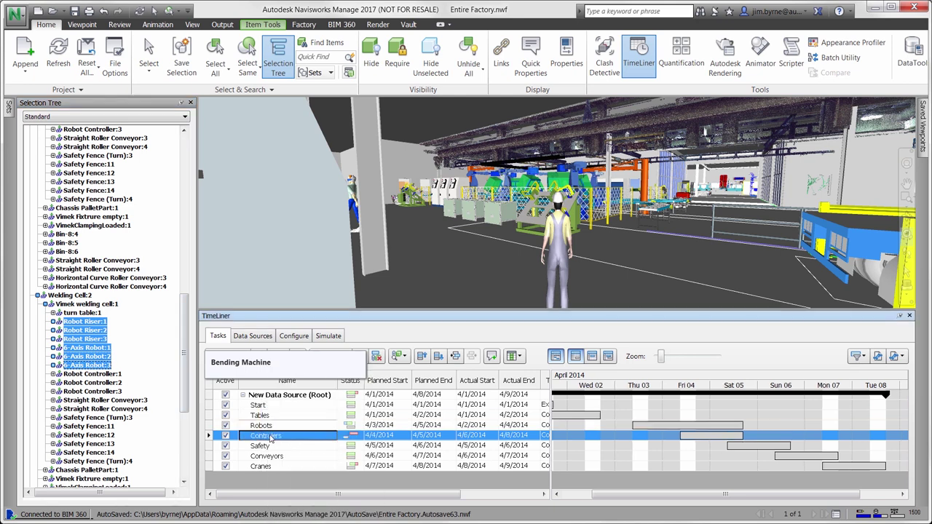
{"action": "left_click_drag", "start_coordinate": [97, 374], "coordinate": [102, 393]}
{"action": "left_click_drag", "start_coordinate": [185, 391], "coordinate": [185, 351]}
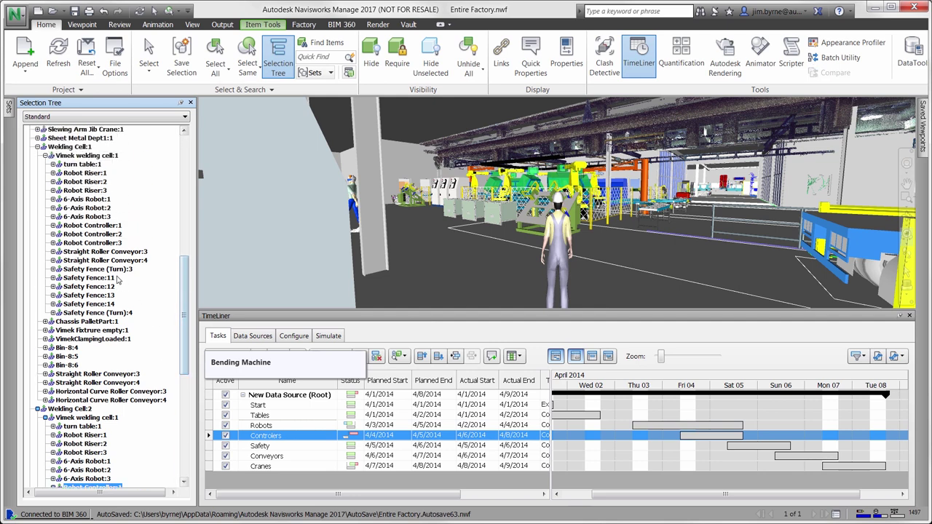
{"action": "left_click", "coordinate": [85, 226], "text": "ctrl"}
{"action": "left_click", "coordinate": [84, 234], "text": "ctrl"}
{"action": "left_click", "coordinate": [84, 243], "text": "ctrl"}
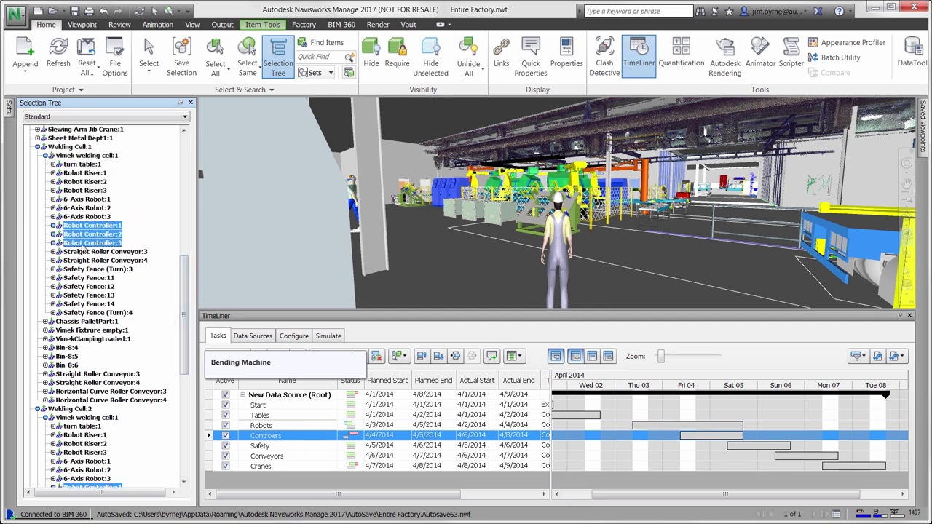
{"action": "right_click", "coordinate": [273, 430]}
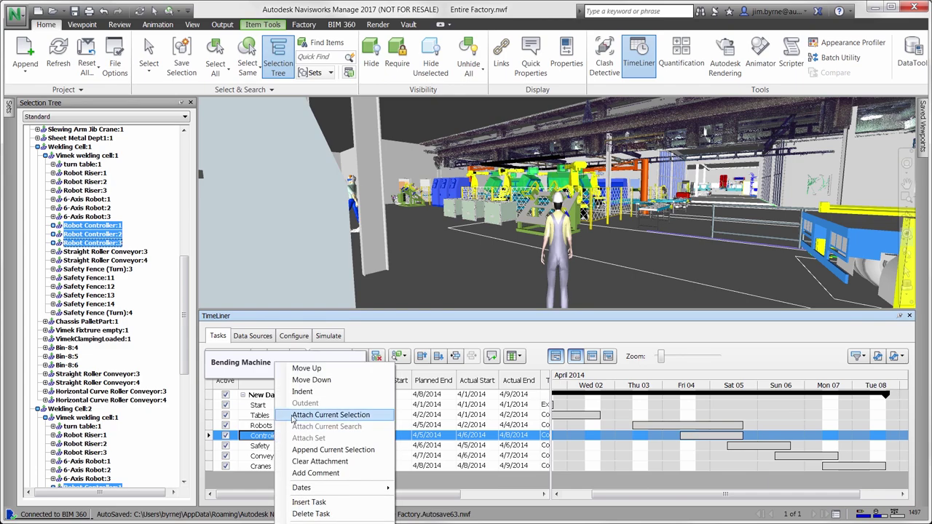
{"action": "left_click", "coordinate": [293, 419]}
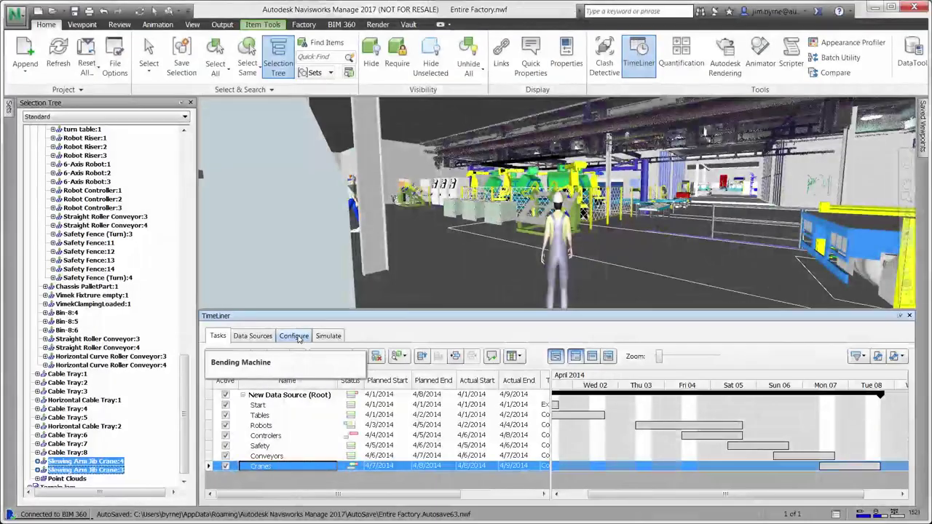
Play the TimeLiner simulation of the installation schedule.
{"action": "left_click", "coordinate": [327, 336]}
{"action": "left_click", "coordinate": [298, 355]}
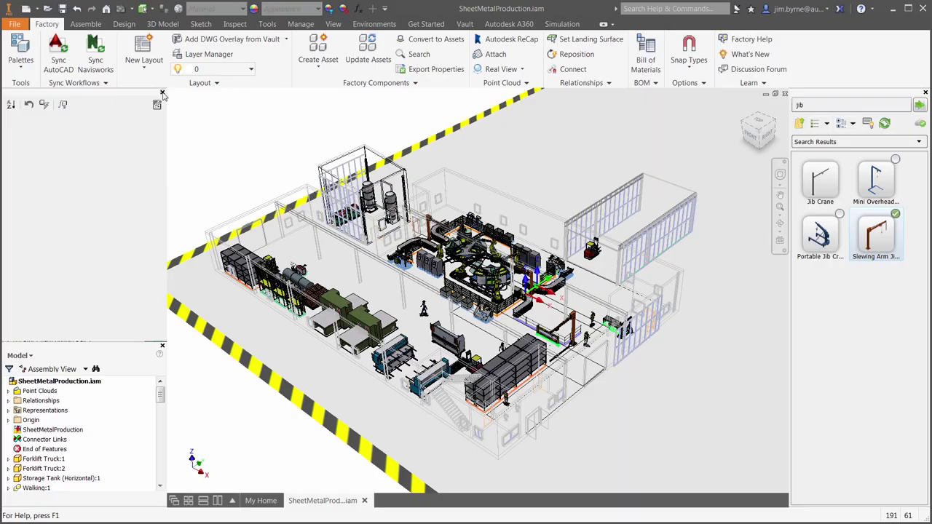
In Inventor, show the Vault browser and check in SheetMetalProduction.iam with the comment "Added the new welding cell".
{"action": "left_click", "coordinate": [162, 94]}
{"action": "left_click", "coordinate": [16, 102]}
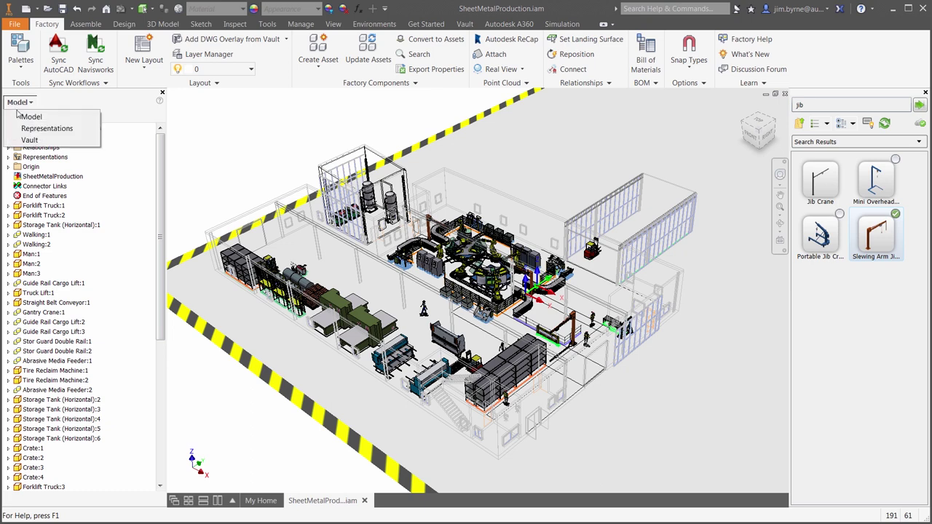
{"action": "left_click", "coordinate": [29, 141]}
{"action": "left_click", "coordinate": [10, 137]}
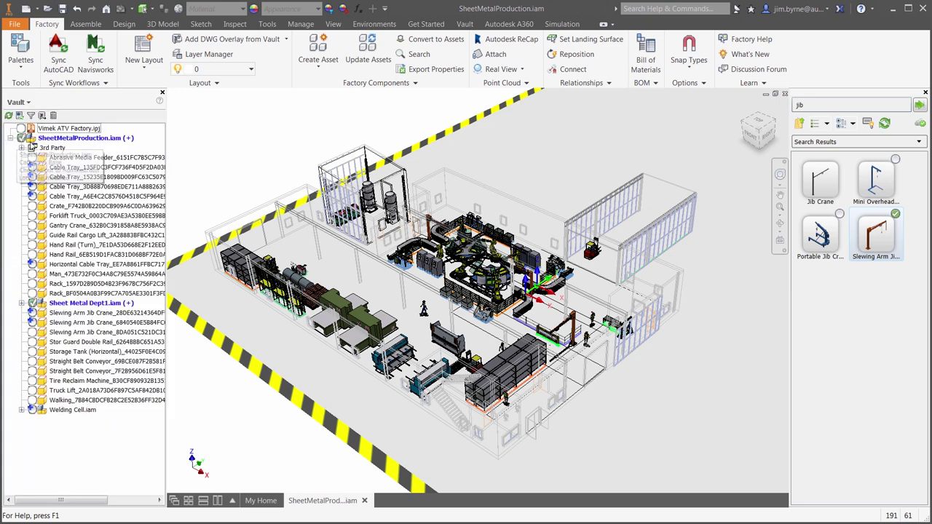
{"action": "right_click", "coordinate": [76, 139]}
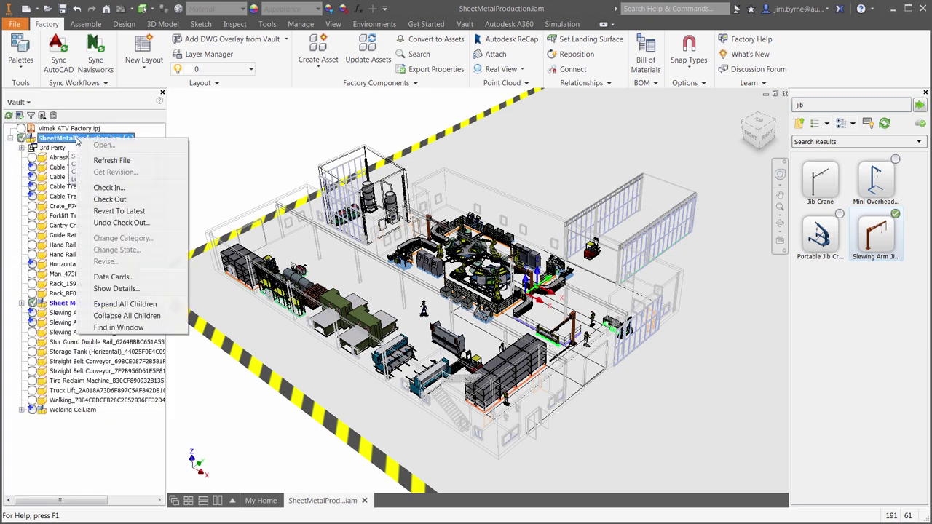
{"action": "left_click", "coordinate": [102, 188]}
{"action": "type", "text": "Added the new welding cell"}
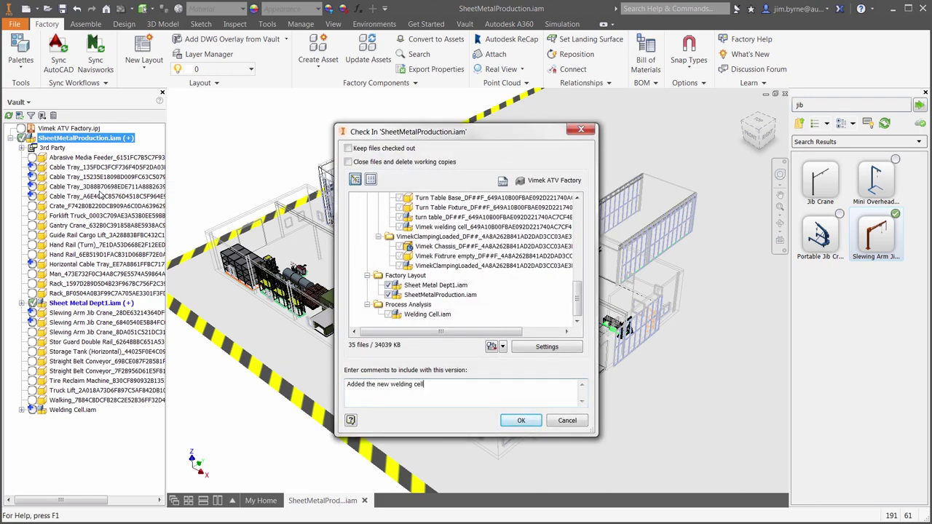
{"action": "left_click", "coordinate": [520, 421]}
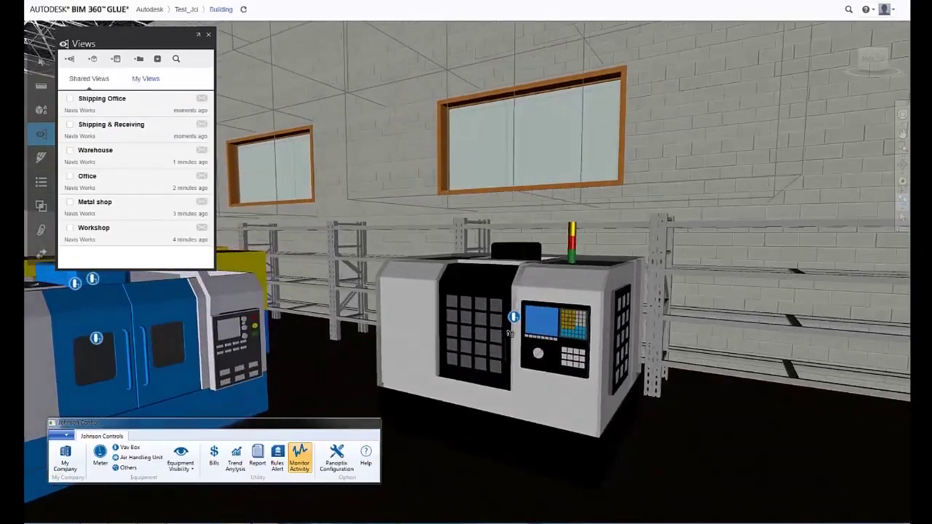
In BIM 360 Glue, examine the historic trend of VAV-505 on the white machine and switch to the Workshop shared view.
{"action": "left_click", "coordinate": [513, 318]}
{"action": "left_click", "coordinate": [553, 437]}
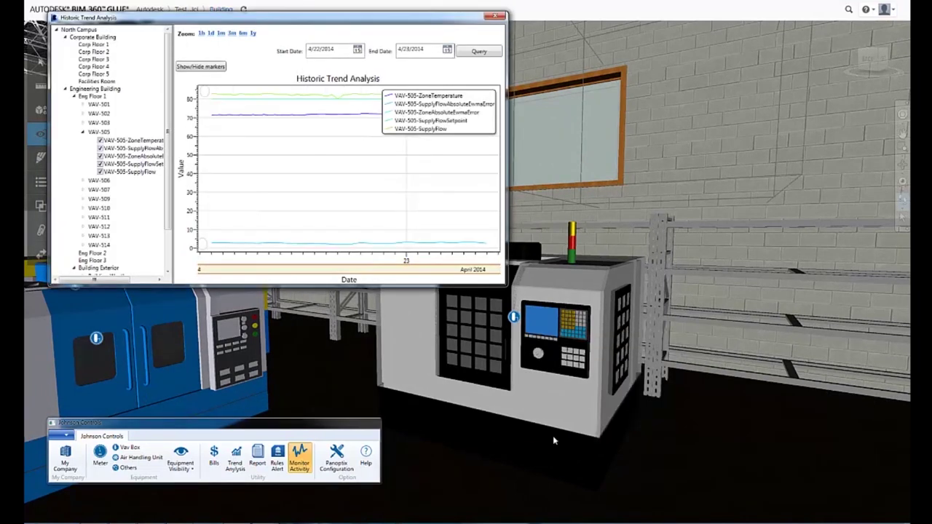
{"action": "left_click", "coordinate": [495, 14]}
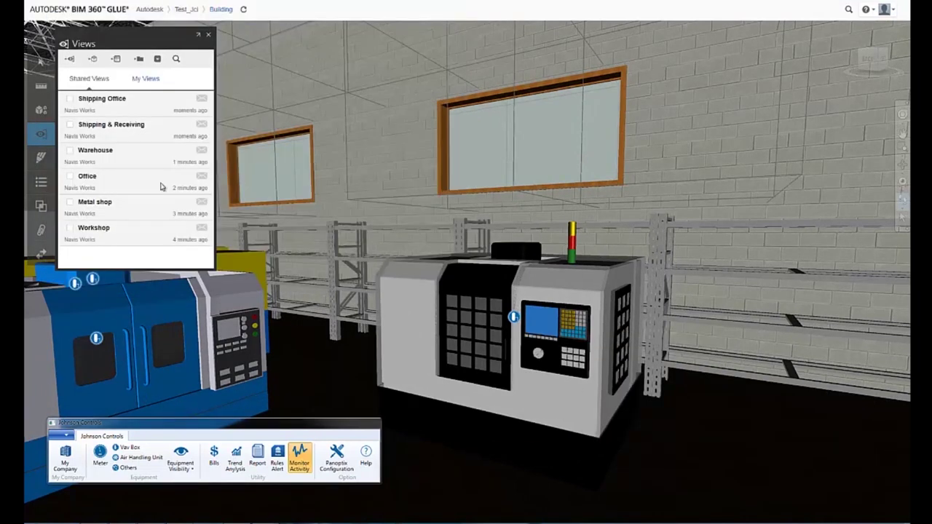
{"action": "left_click", "coordinate": [94, 228]}
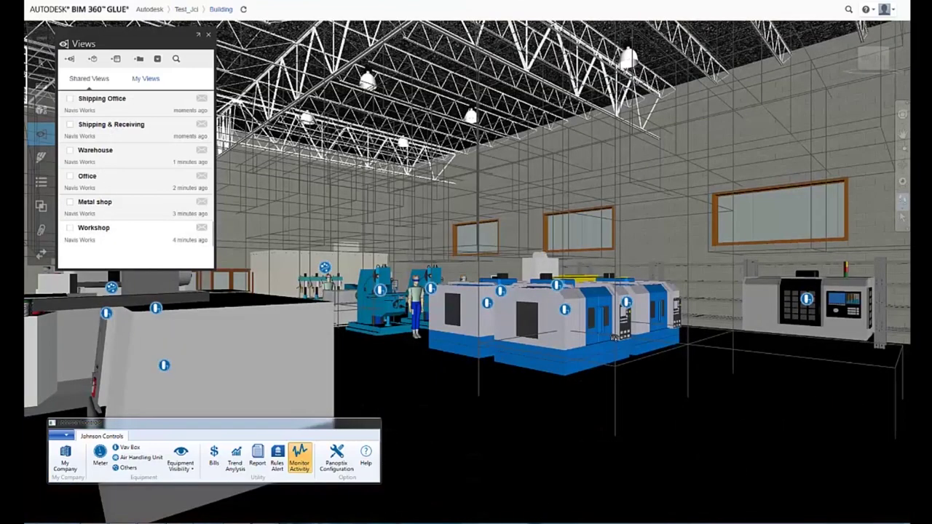
{"action": "mouse_move", "coordinate": [561, 287]}
Go to the Office shared view and examine the historic trend of Tech Chiller 01.
{"action": "left_click", "coordinate": [87, 177]}
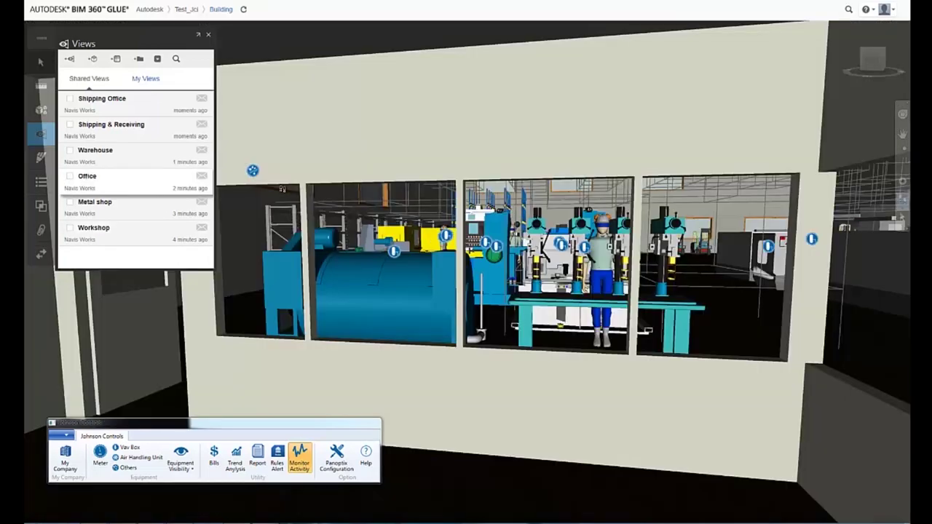
{"action": "mouse_move", "coordinate": [253, 171]}
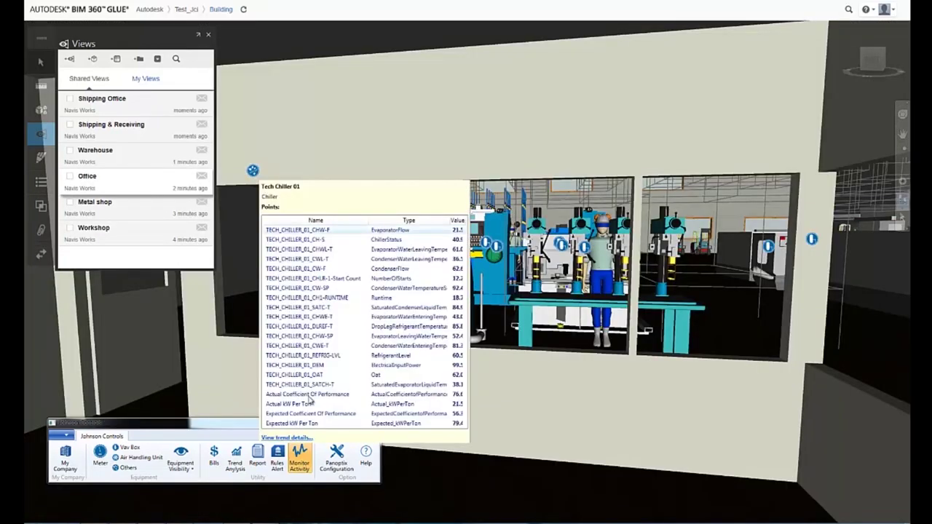
{"action": "left_click", "coordinate": [303, 439]}
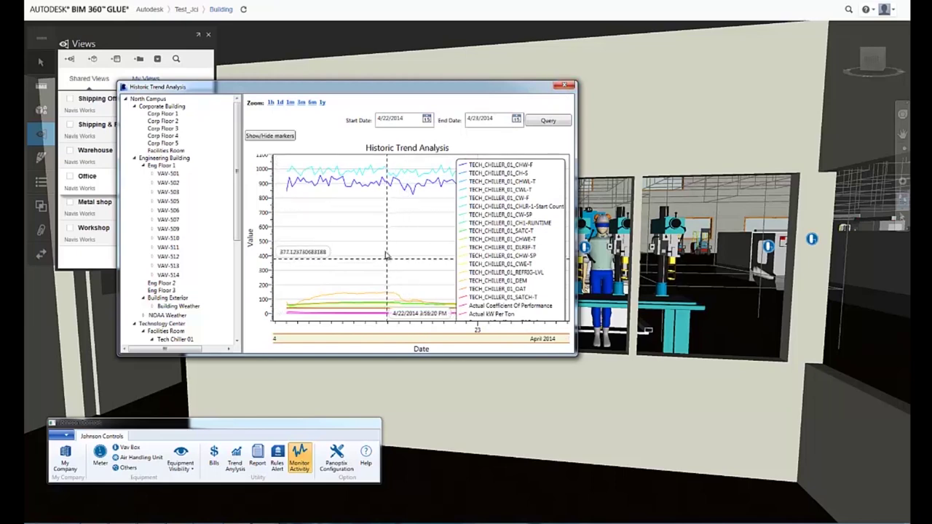
{"action": "left_click", "coordinate": [563, 86]}
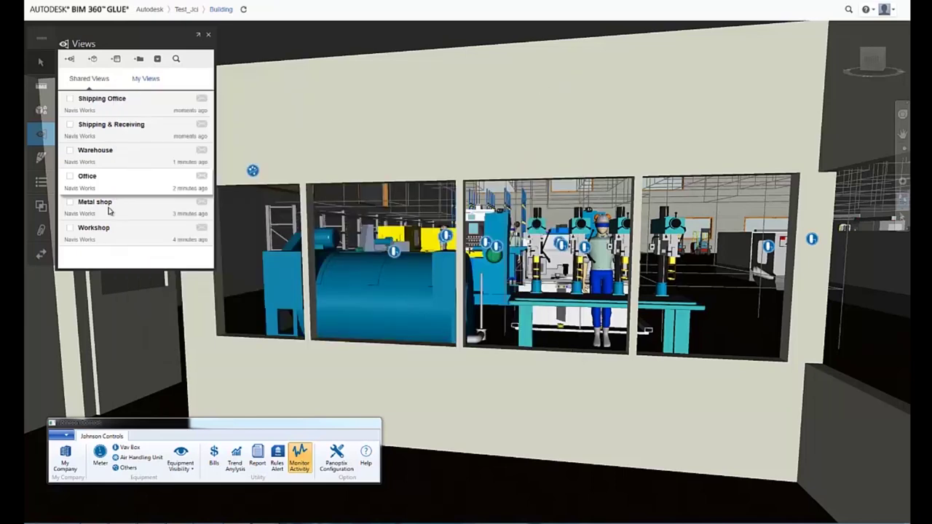
Inspect the VAV-511 points in the Metal shop view and the trend details of the Building Weather station by the storage rack.
{"action": "left_click", "coordinate": [108, 208]}
{"action": "left_click", "coordinate": [399, 260]}
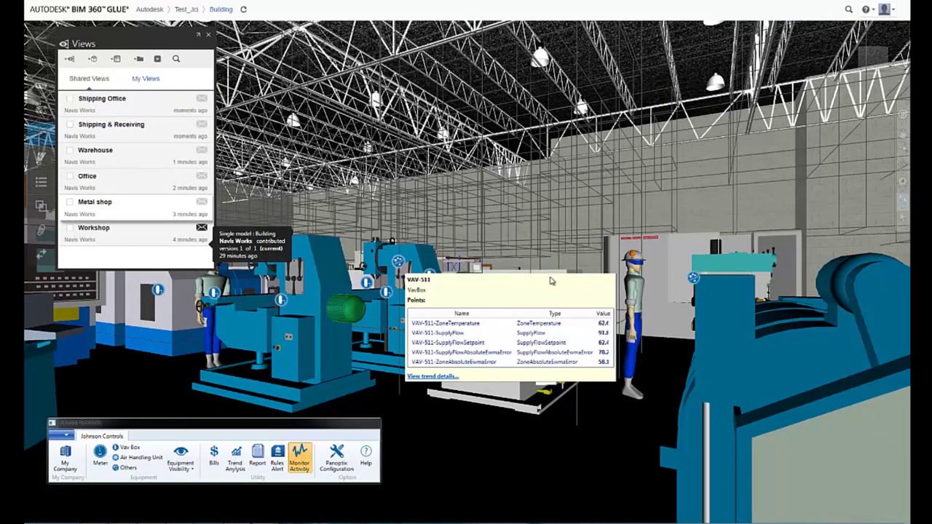
{"action": "left_click", "coordinate": [597, 272]}
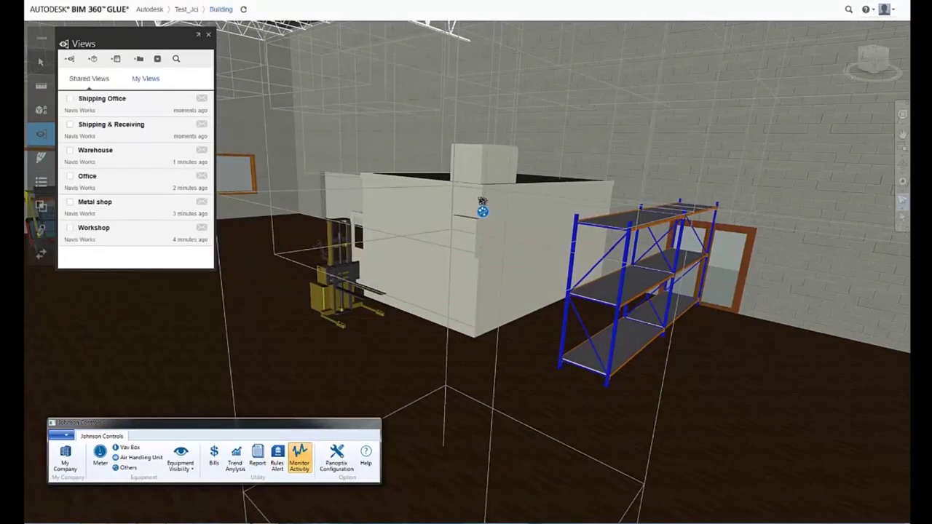
{"action": "left_click", "coordinate": [483, 210]}
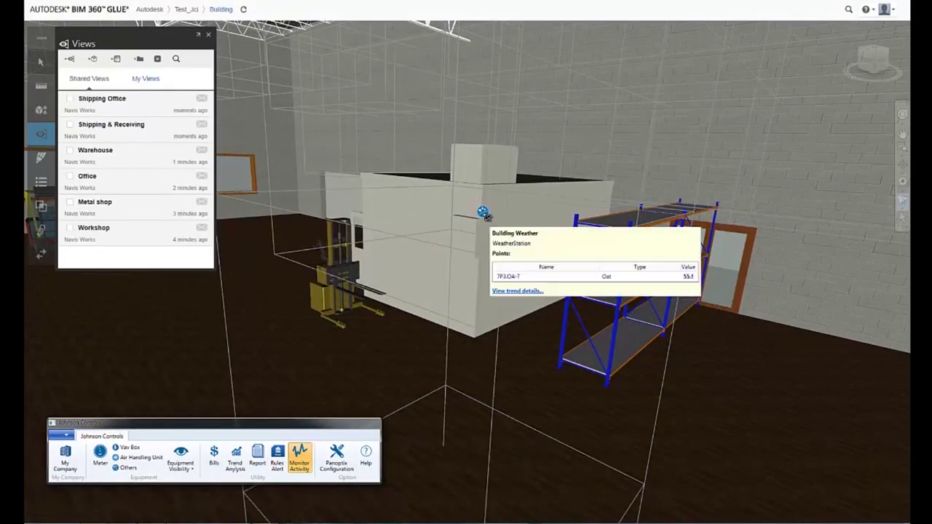
{"action": "left_click", "coordinate": [530, 291]}
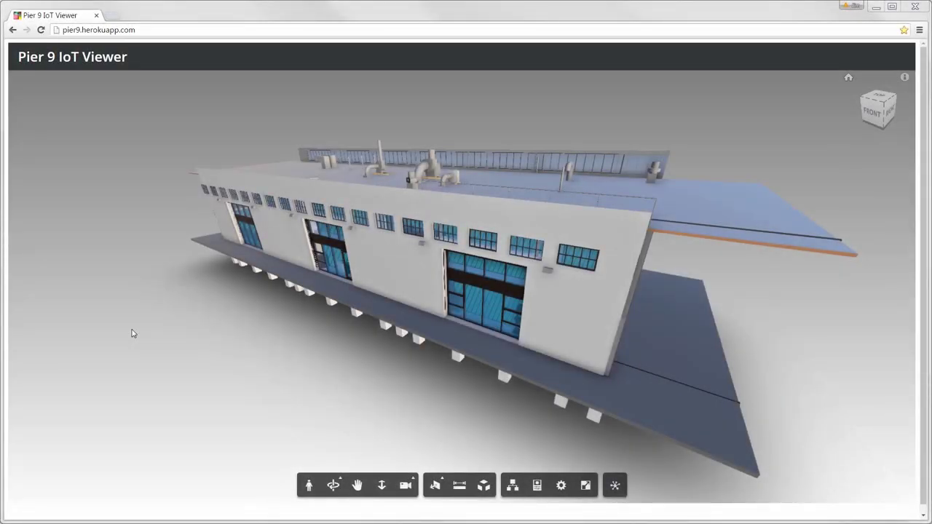
In the Pier 9 IoT Viewer, show the building's sensors, zoom to the blue open-framed machine and display its sensor gauges.
{"action": "left_click", "coordinate": [615, 485]}
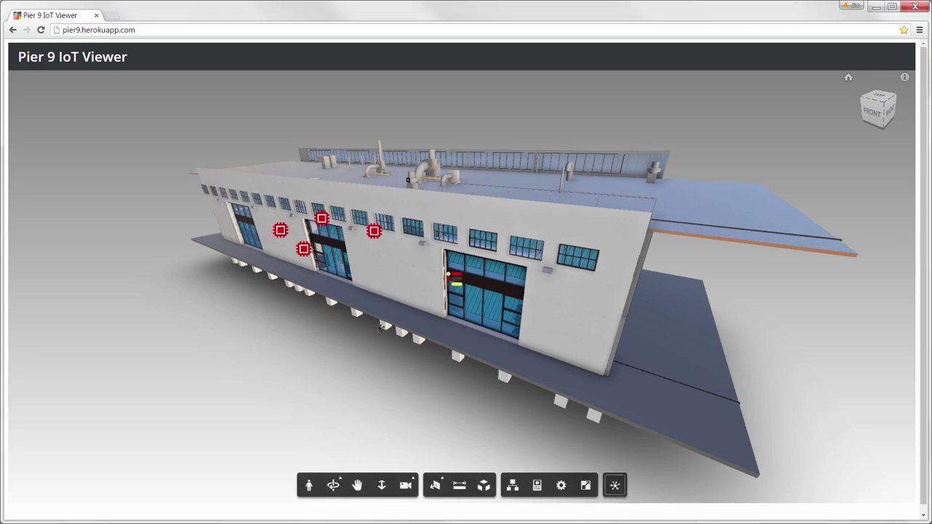
{"action": "mouse_move", "coordinate": [280, 232]}
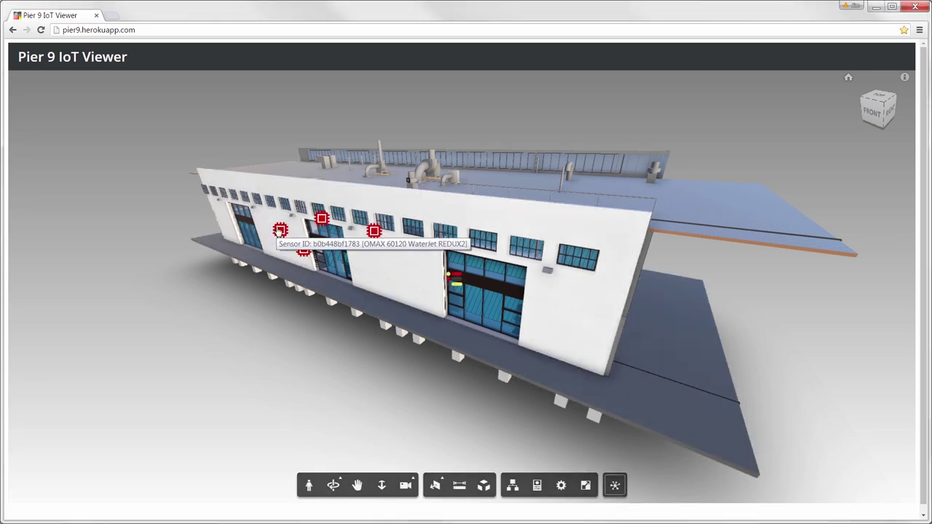
{"action": "mouse_move", "coordinate": [325, 223]}
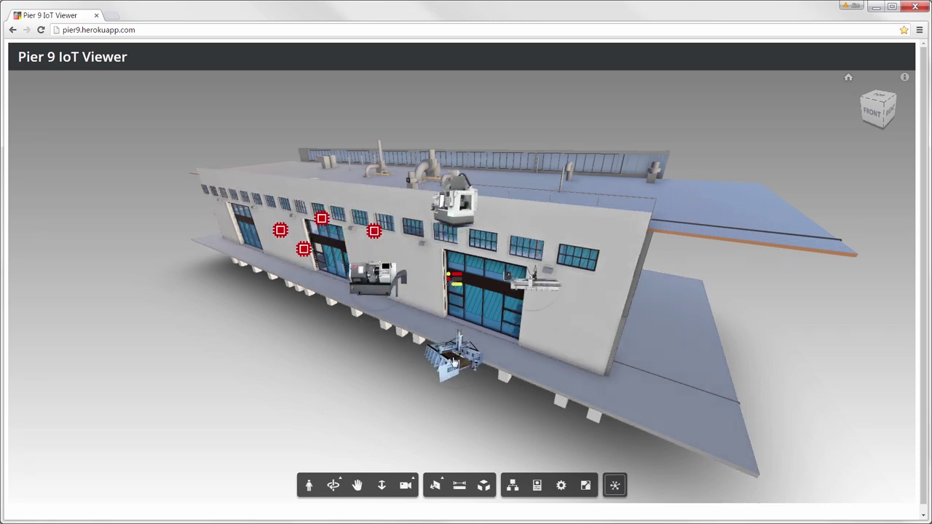
{"action": "double_click", "coordinate": [453, 362]}
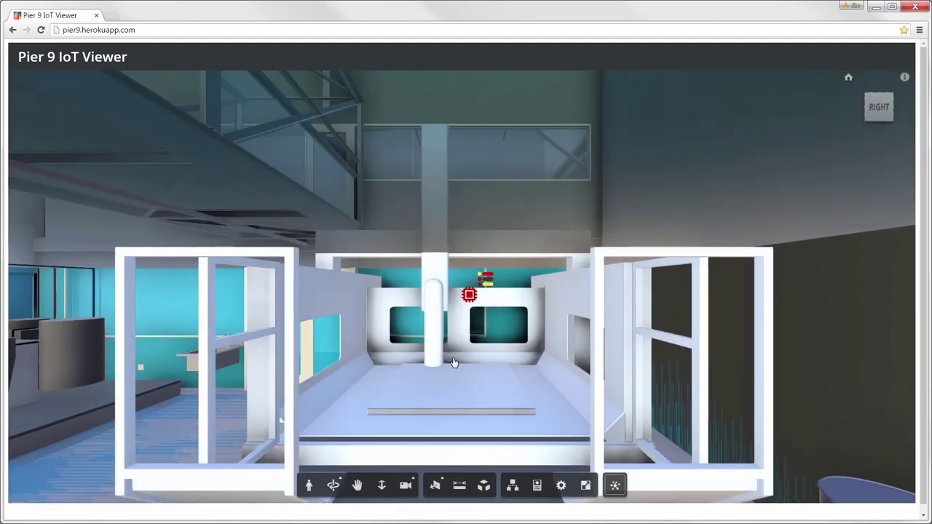
{"action": "left_click", "coordinate": [467, 293]}
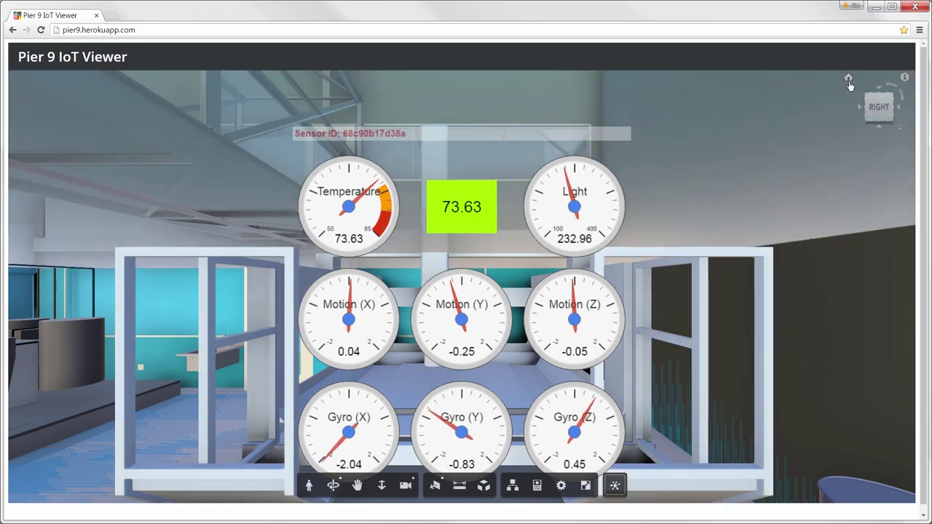
From the home view, zoom to the grey enclosed machine with the chip conveyor and display its sensor gauges.
{"action": "left_click", "coordinate": [848, 78]}
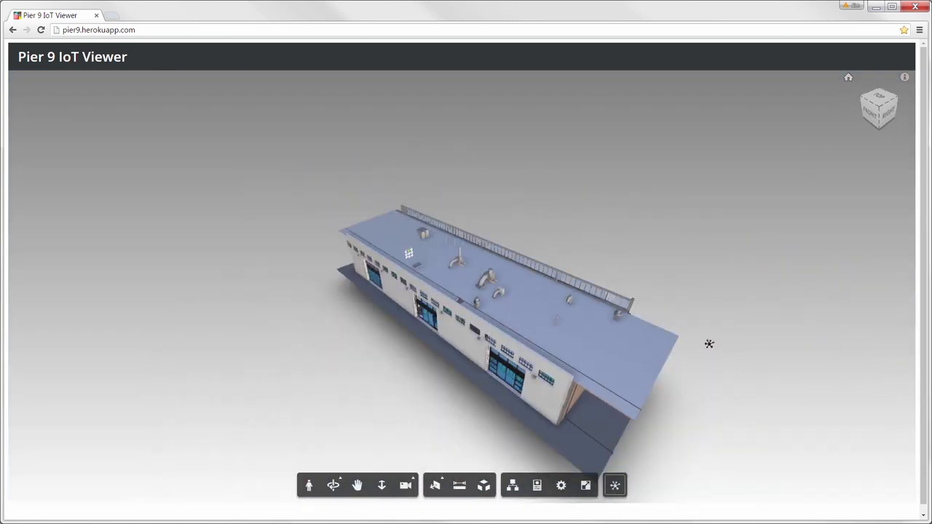
{"action": "left_click", "coordinate": [613, 487]}
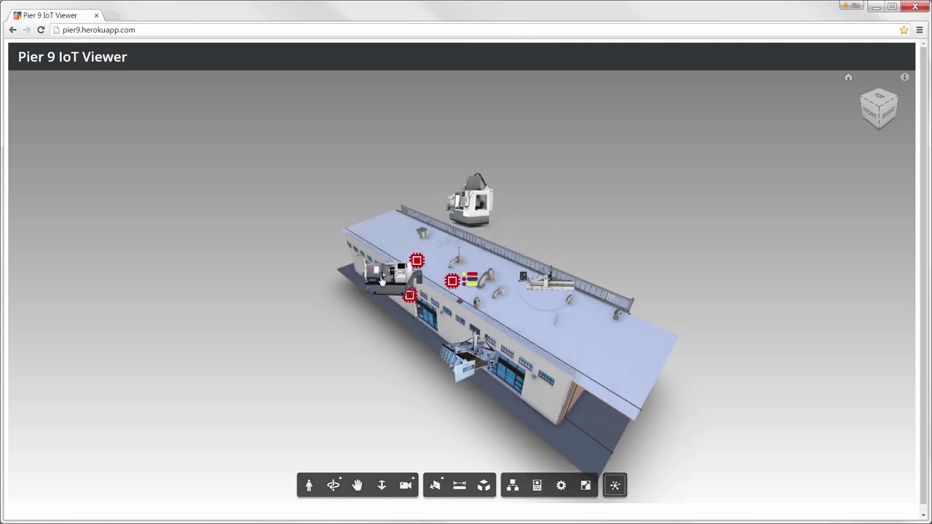
{"action": "double_click", "coordinate": [379, 281]}
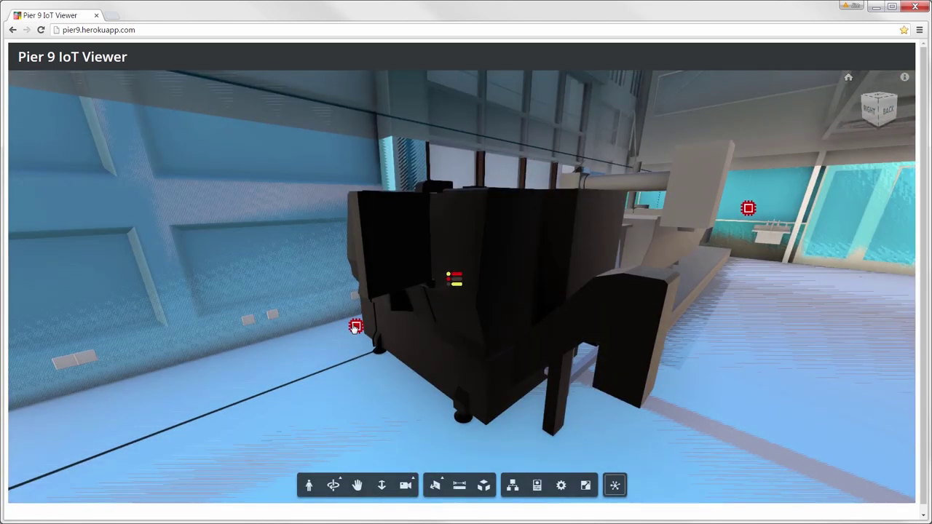
{"action": "left_click", "coordinate": [356, 326]}
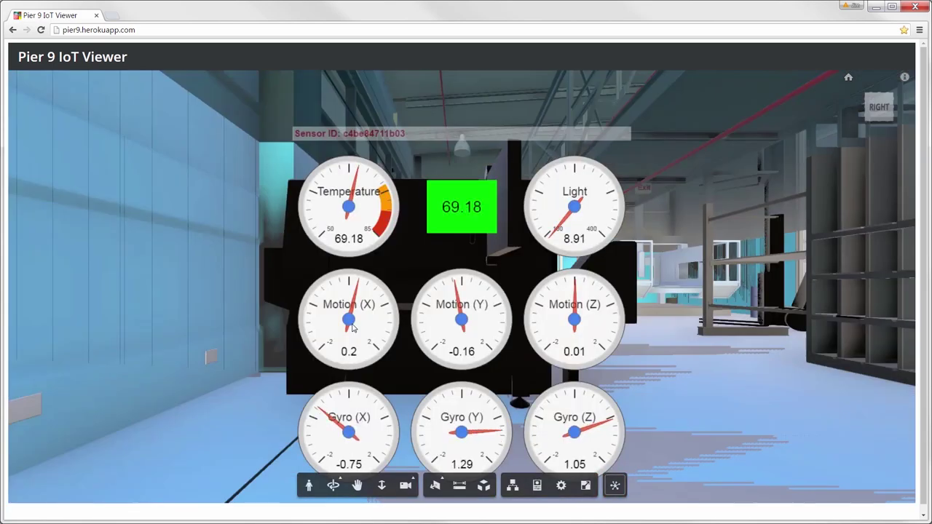